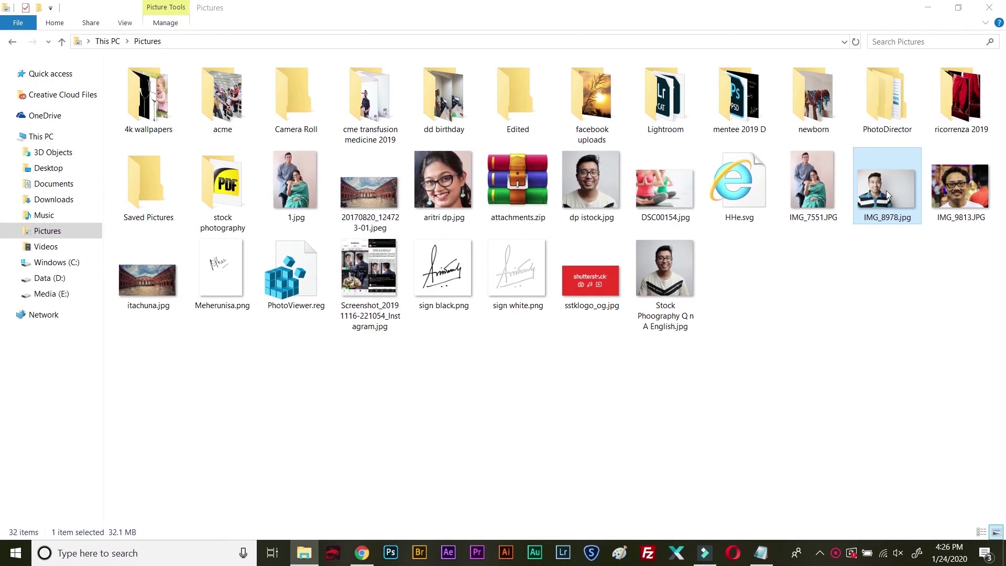
Step: Preview IMG_8978.jpg twice in the photo viewer, closing the viewer each time
{"action": "double_click", "coordinate": [887, 189]}
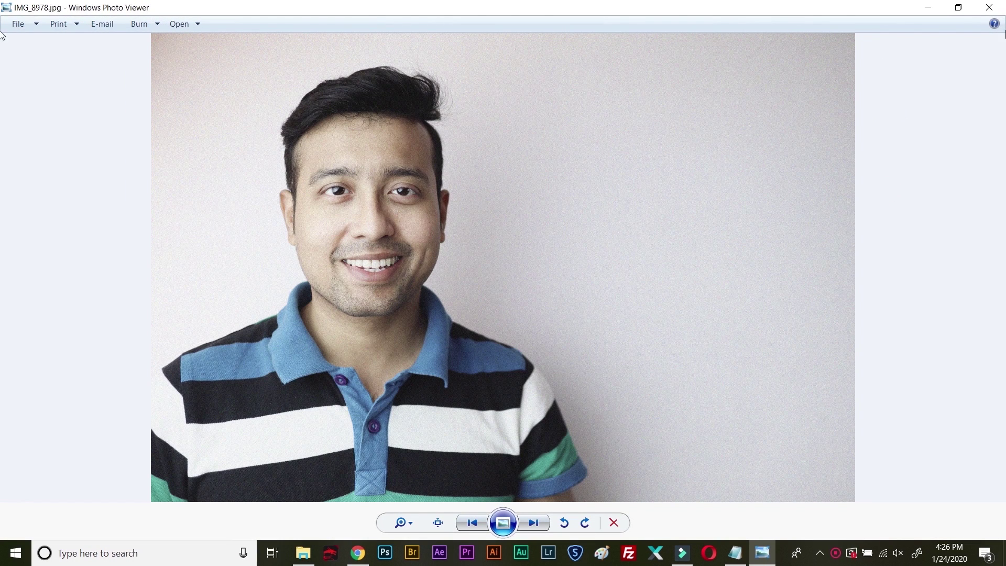
{"action": "left_click", "coordinate": [988, 8]}
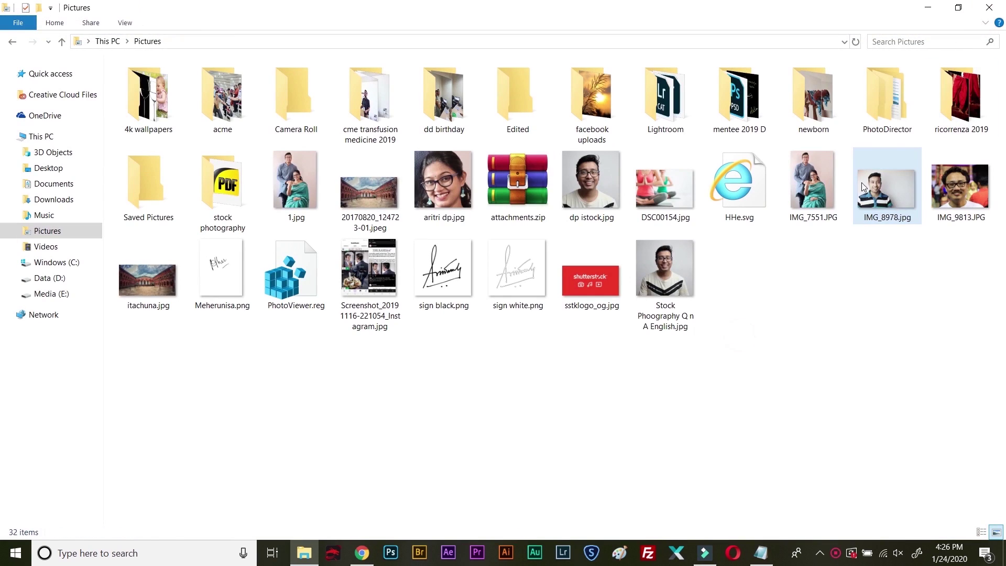
{"action": "double_click", "coordinate": [885, 187]}
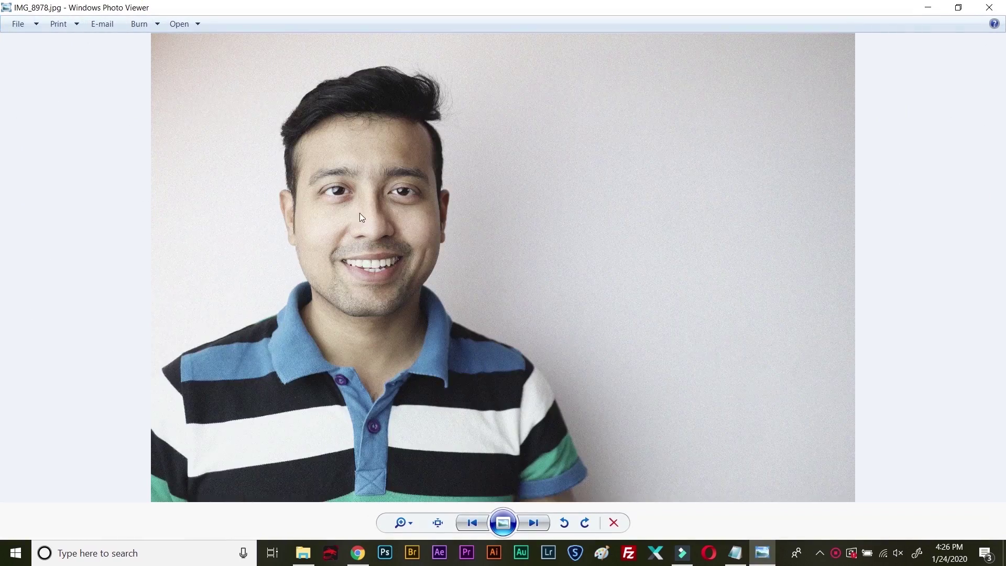
{"action": "scroll", "coordinate": [359, 213], "scroll_direction": "up", "scroll_amount": 5}
{"action": "scroll", "coordinate": [367, 211], "scroll_direction": "down", "scroll_amount": 5}
{"action": "left_click", "coordinate": [989, 8]}
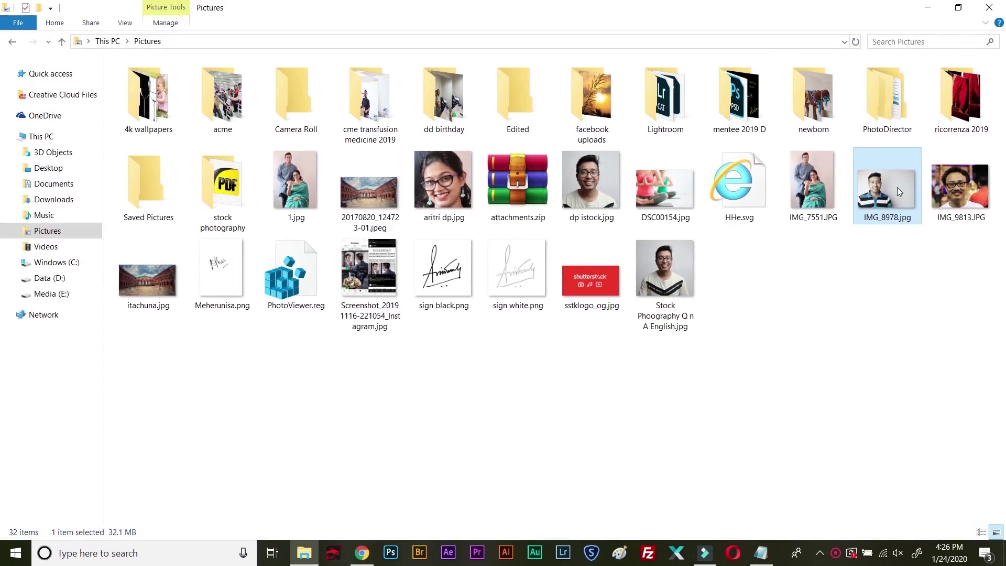
Step: Open IMG_8978.jpg in Adobe Photoshop 2020 from its context menu
{"action": "right_click", "coordinate": [896, 187]}
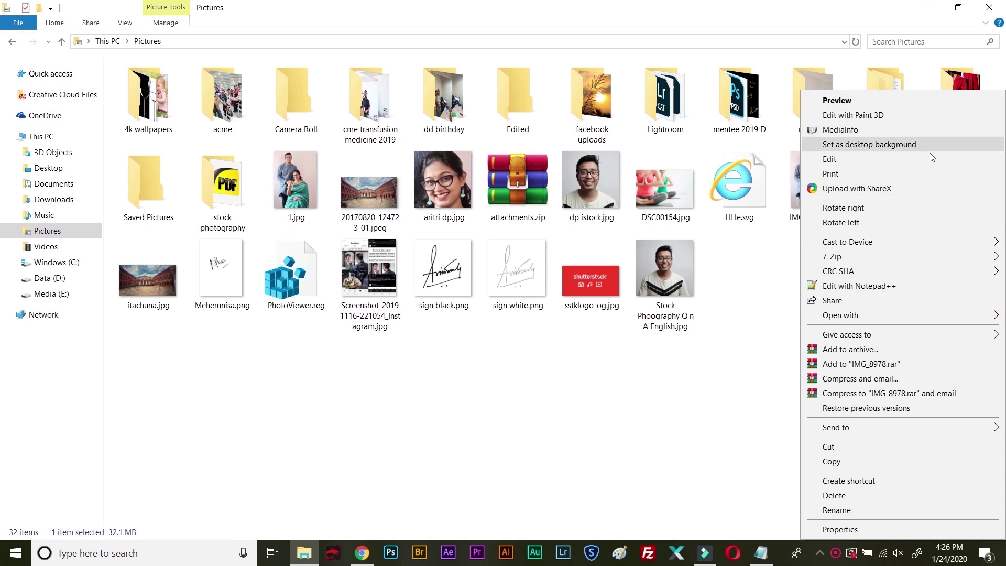
{"action": "mouse_move", "coordinate": [875, 318]}
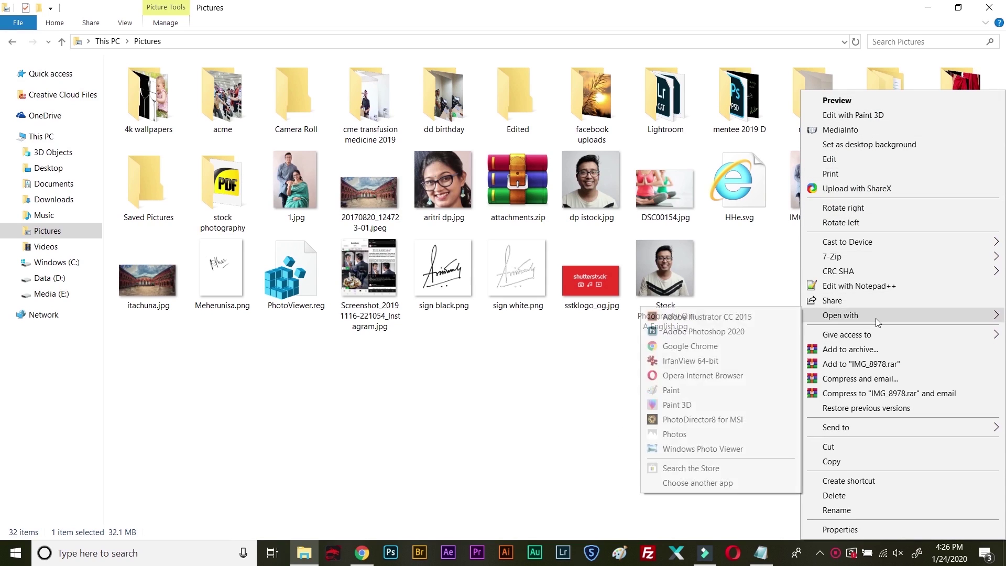
{"action": "left_click", "coordinate": [721, 336]}
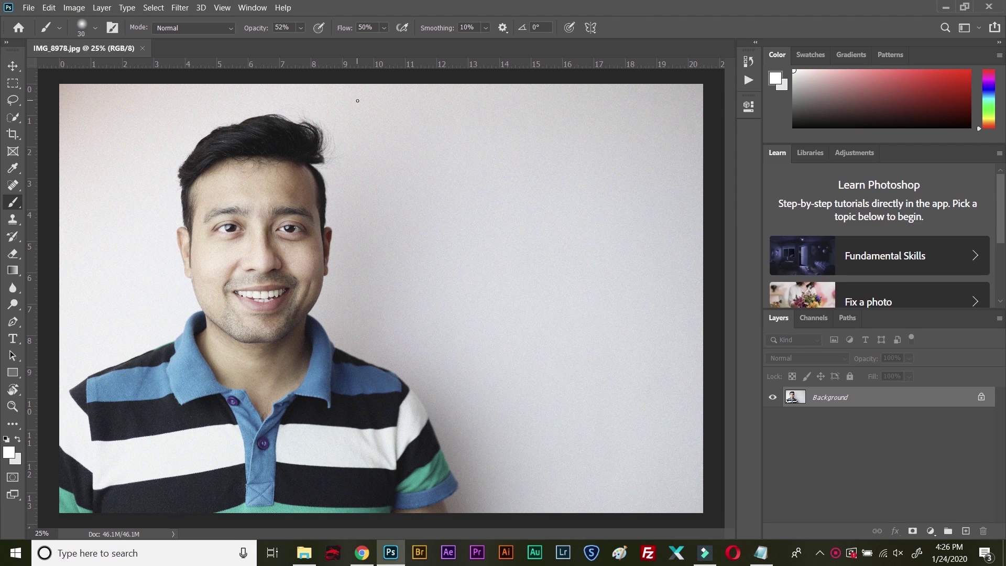
Step: Duplicate the Background layer as Layer 1 and zoom to 100%
{"action": "left_click_drag", "start_coordinate": [920, 397], "coordinate": [932, 429]}
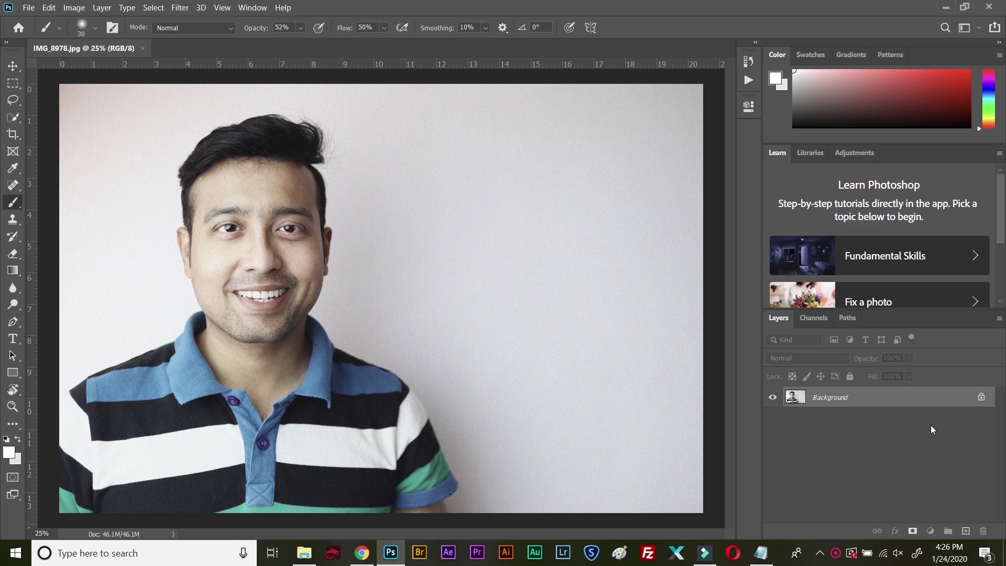
{"action": "key", "text": "ctrl+j"}
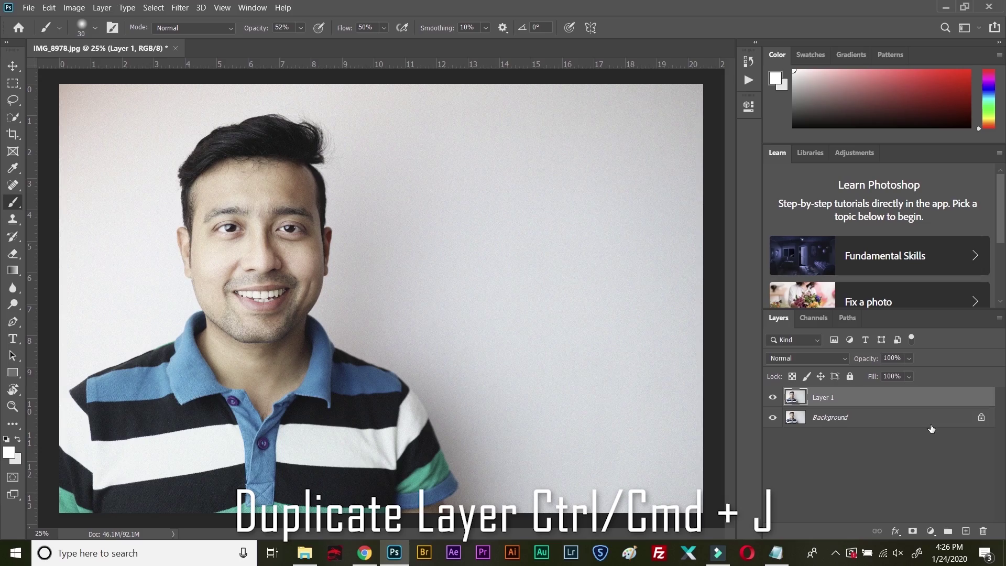
{"action": "key", "text": "ctrl+plus"}
{"action": "key", "text": "ctrl+plus"}
{"action": "key", "text": "ctrl+plus"}
{"action": "key", "text": "ctrl+plus"}
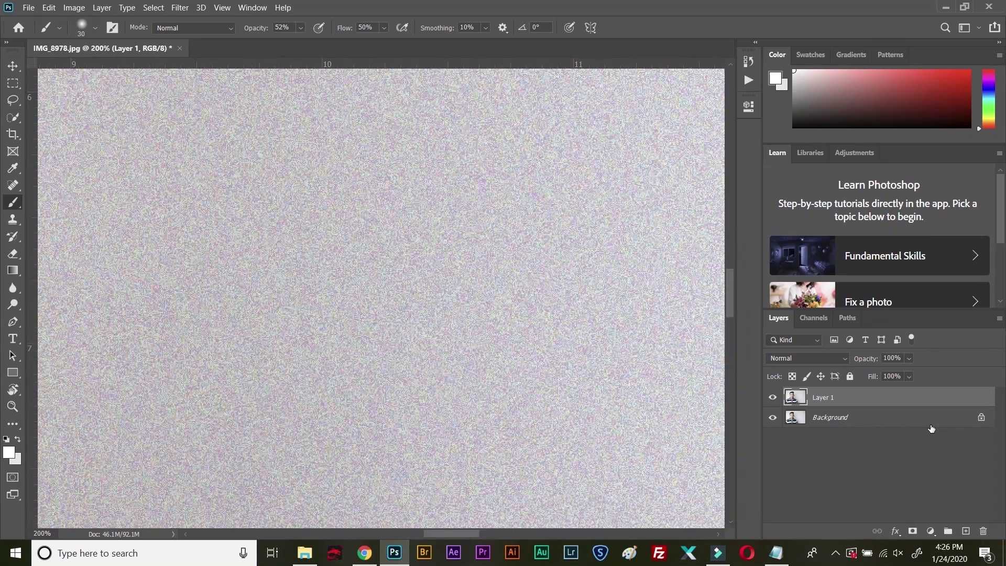
Step: Pan across the forehead, eyes, nose and mouth at 100% to inspect the noise
{"action": "left_click_drag", "start_coordinate": [366, 294], "coordinate": [494, 415]}
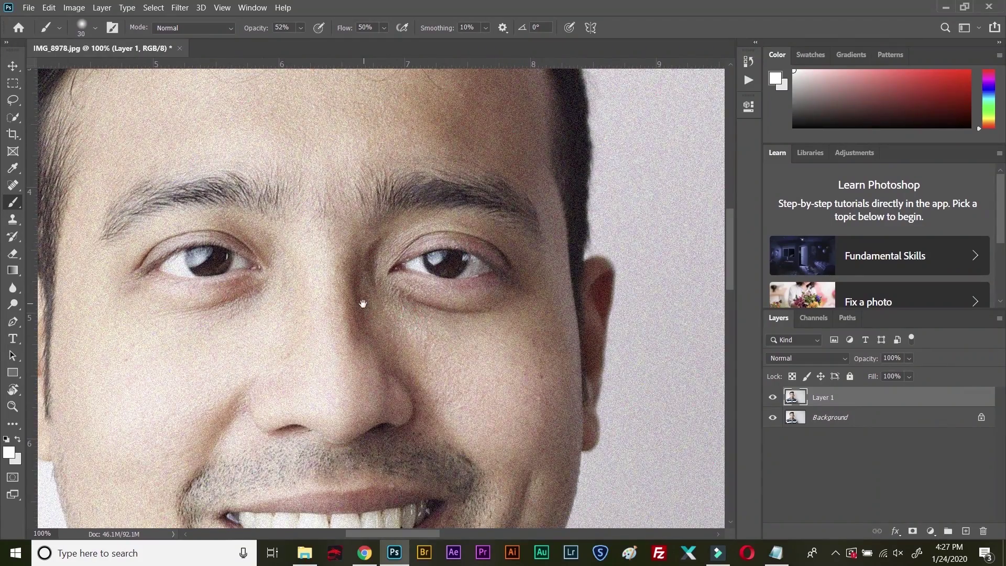
{"action": "left_click_drag", "start_coordinate": [365, 300], "coordinate": [414, 363]}
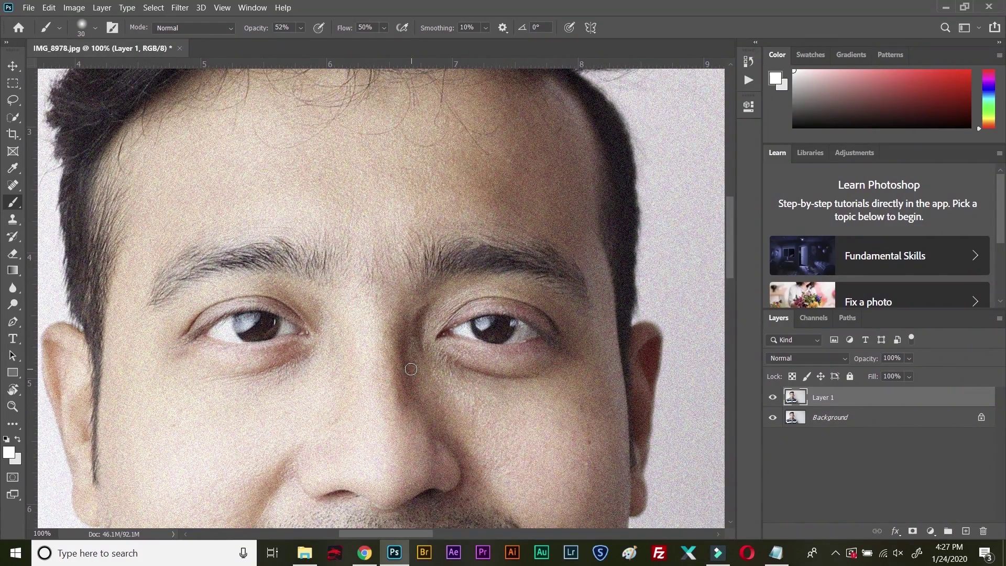
{"action": "key", "text": "ctrl+plus"}
{"action": "key", "text": "ctrl+minus"}
{"action": "left_click_drag", "start_coordinate": [371, 349], "coordinate": [290, 291]}
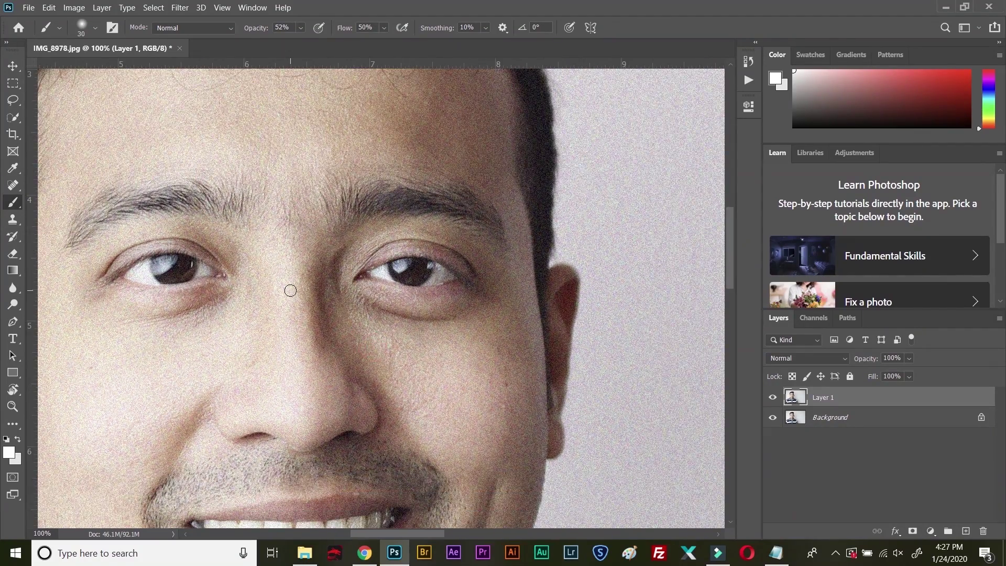
{"action": "left_click", "coordinate": [183, 8]}
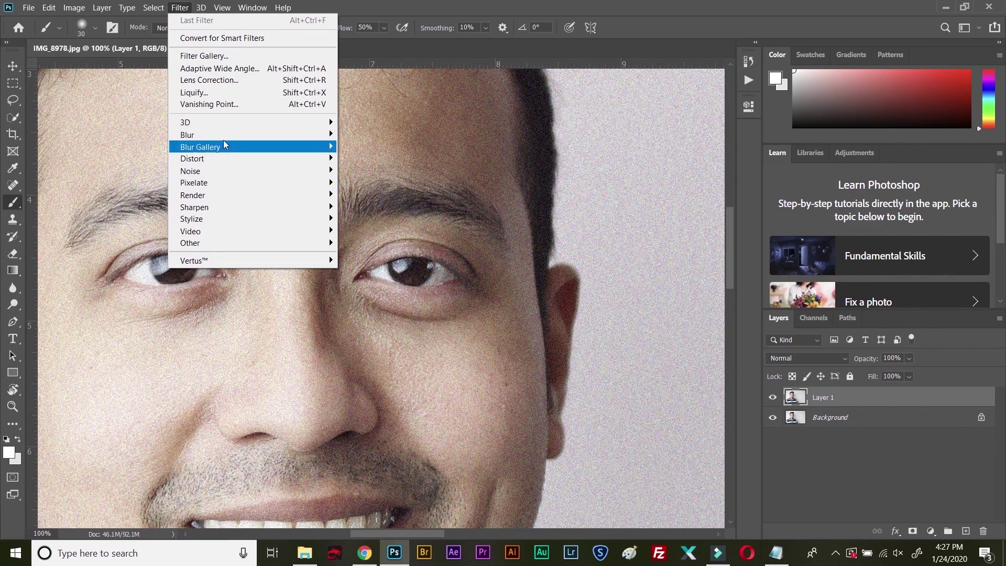
Step: Open Reduce Noise, centre its preview on the eye and cheek, and zero the sliders
{"action": "mouse_move", "coordinate": [285, 172]}
{"action": "left_click", "coordinate": [379, 218]}
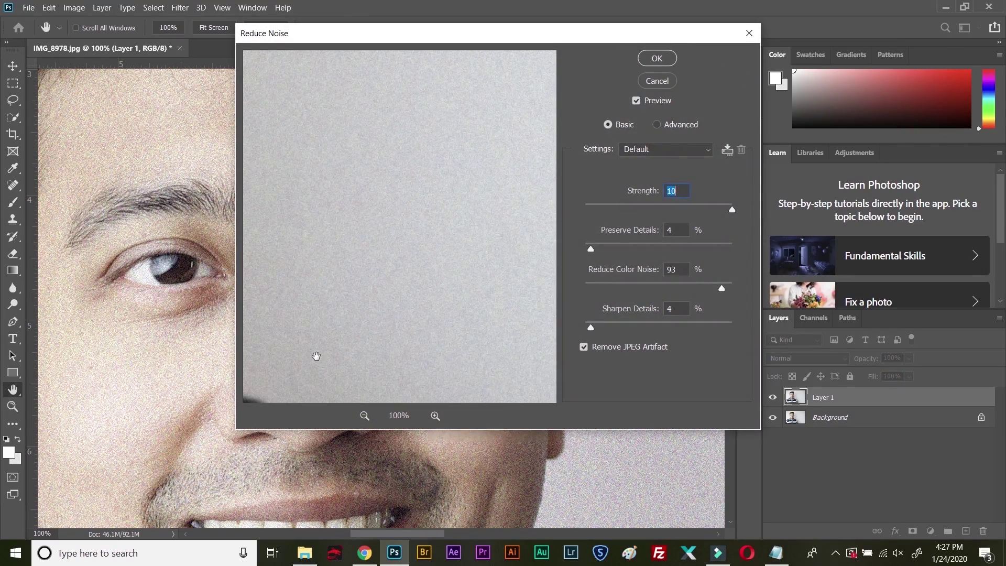
{"action": "left_click_drag", "start_coordinate": [315, 355], "coordinate": [334, 301]}
{"action": "left_click_drag", "start_coordinate": [533, 385], "coordinate": [375, 278]}
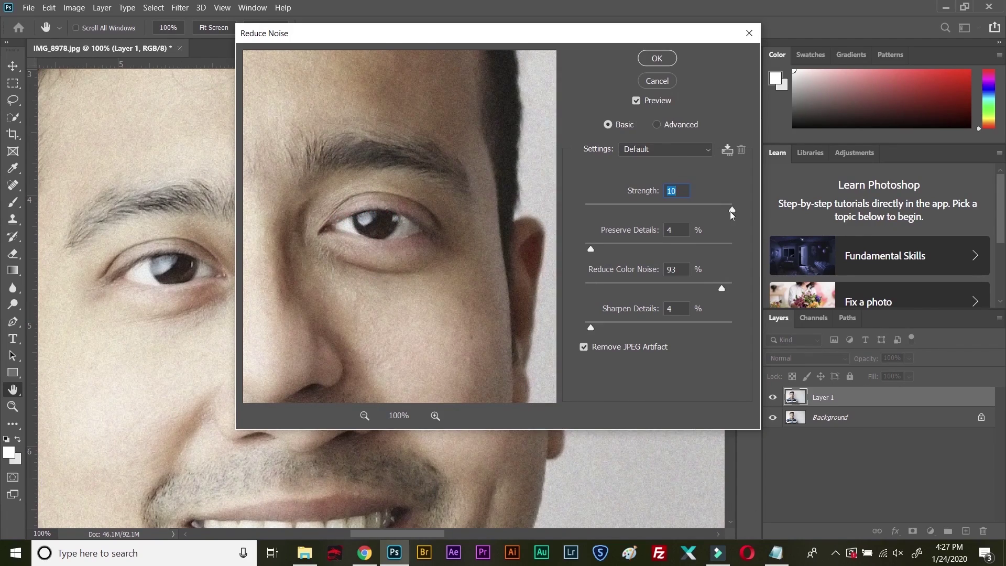
{"action": "left_click_drag", "start_coordinate": [732, 209], "coordinate": [562, 212]}
{"action": "left_click_drag", "start_coordinate": [721, 287], "coordinate": [495, 291]}
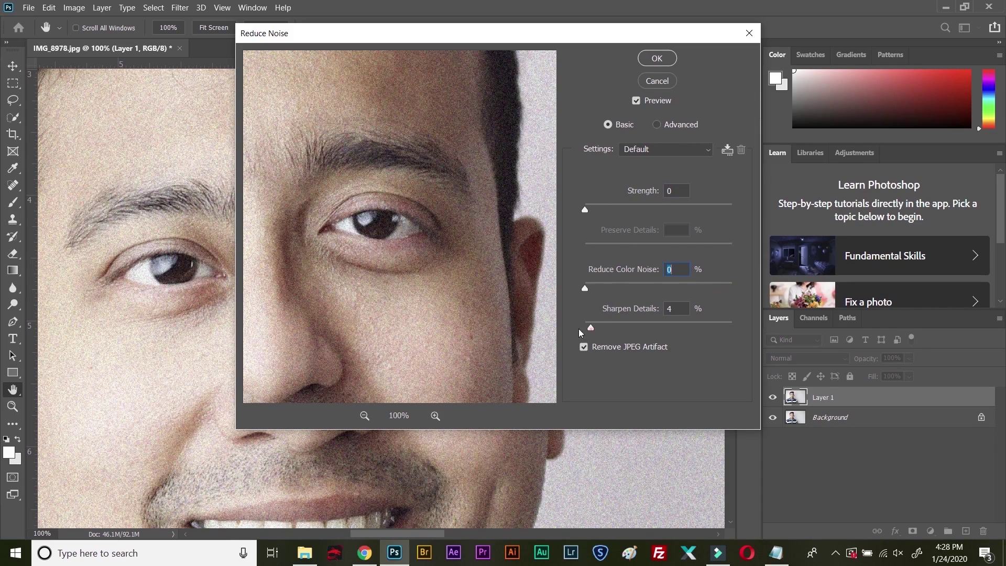
{"action": "left_click_drag", "start_coordinate": [579, 332], "coordinate": [573, 331]}
Step: Set Strength 8, Preserve Details 1%, Reduce Color Noise 91%, Sharpen Details 4% and apply
{"action": "left_click_drag", "start_coordinate": [589, 212], "coordinate": [732, 210]}
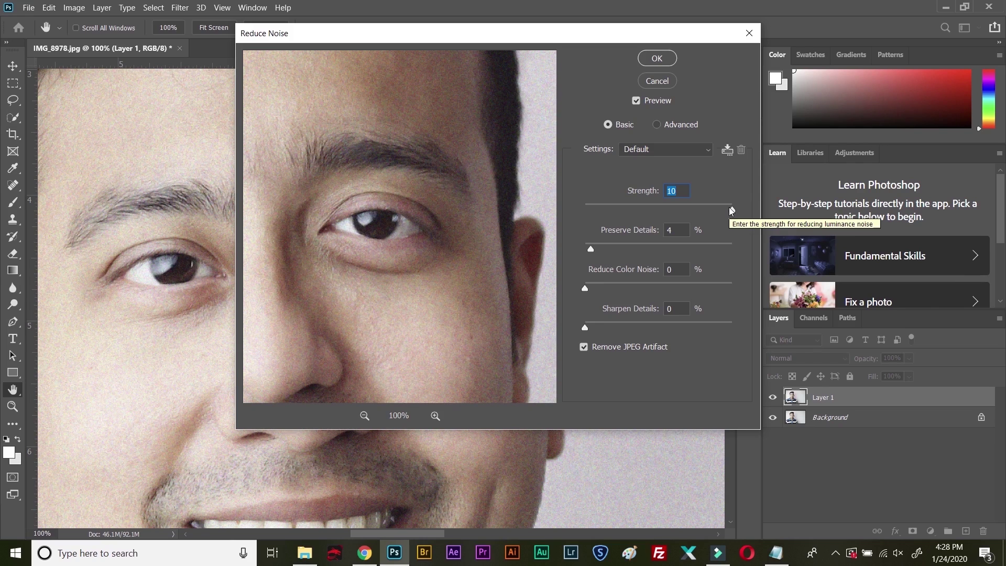
{"action": "left_click_drag", "start_coordinate": [731, 210], "coordinate": [709, 219]}
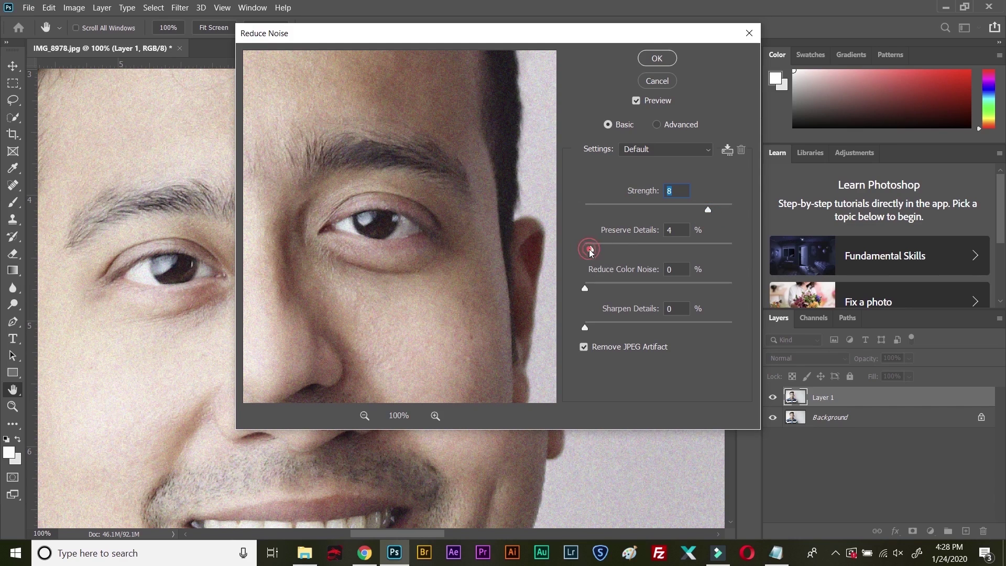
{"action": "left_click_drag", "start_coordinate": [588, 254], "coordinate": [587, 252]}
{"action": "left_click_drag", "start_coordinate": [588, 289], "coordinate": [727, 293]}
{"action": "left_click_drag", "start_coordinate": [726, 290], "coordinate": [719, 291]}
{"action": "left_click_drag", "start_coordinate": [585, 328], "coordinate": [592, 327]}
{"action": "left_click", "coordinate": [583, 324]}
{"action": "left_click", "coordinate": [658, 59]}
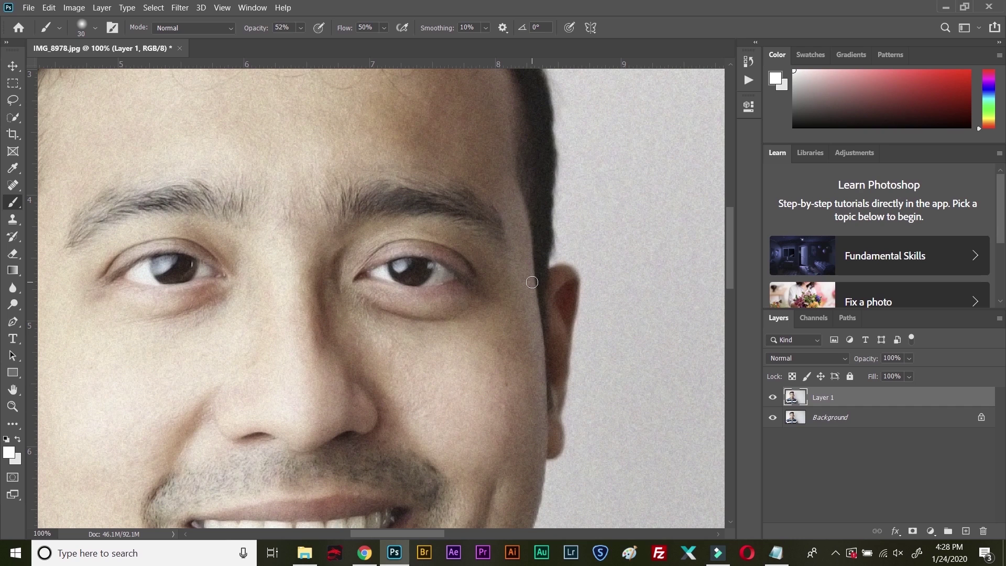
Step: Duplicate the denoised layer as Layer 1 copy and look over the face
{"action": "key", "text": "ctrl+j"}
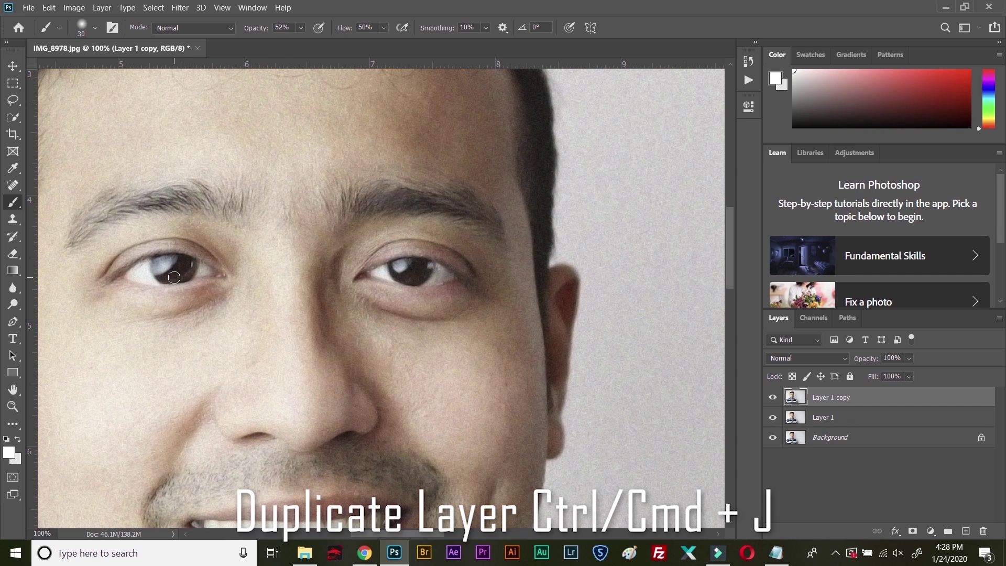
{"action": "left_click_drag", "start_coordinate": [174, 277], "coordinate": [146, 285]}
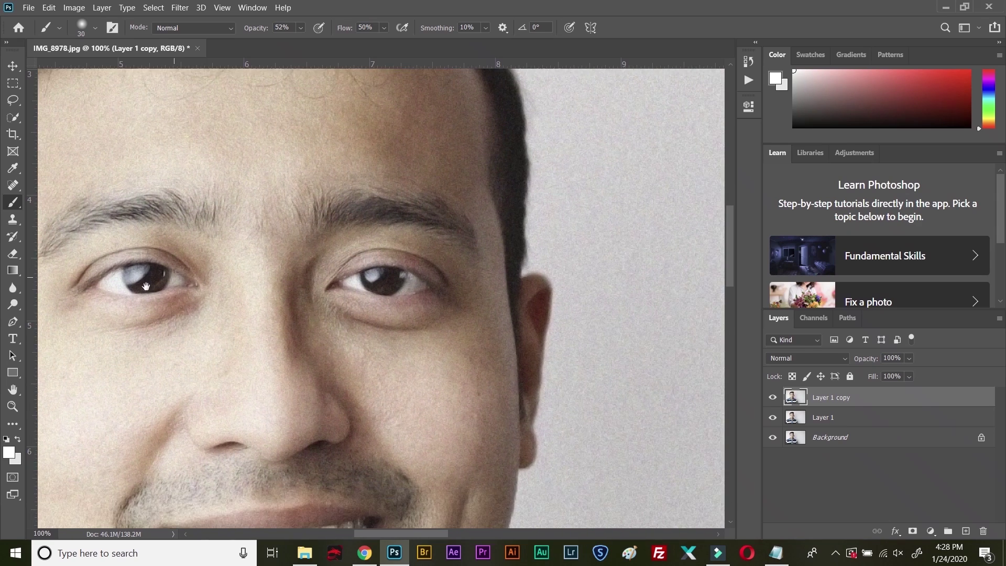
{"action": "mouse_move", "coordinate": [243, 287]}
{"action": "left_mouse_down"}
{"action": "mouse_move", "coordinate": [301, 328]}
{"action": "mouse_move", "coordinate": [256, 305]}
{"action": "mouse_move", "coordinate": [299, 287]}
{"action": "mouse_move", "coordinate": [241, 265]}
{"action": "left_mouse_up"}
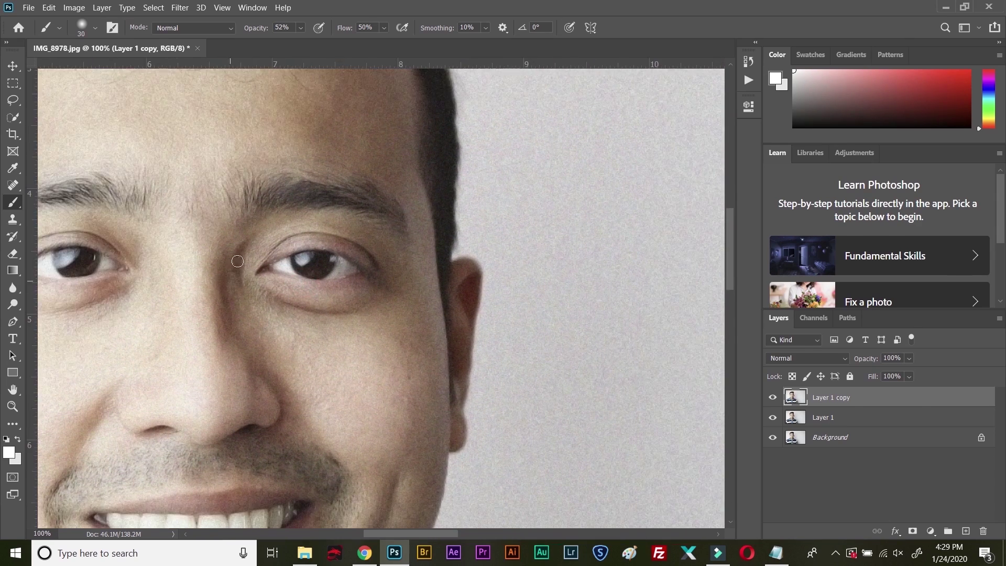
Step: Apply Surface Blur with Radius 5 pixels and Threshold 10 levels, previewing the eye
{"action": "left_click", "coordinate": [180, 9]}
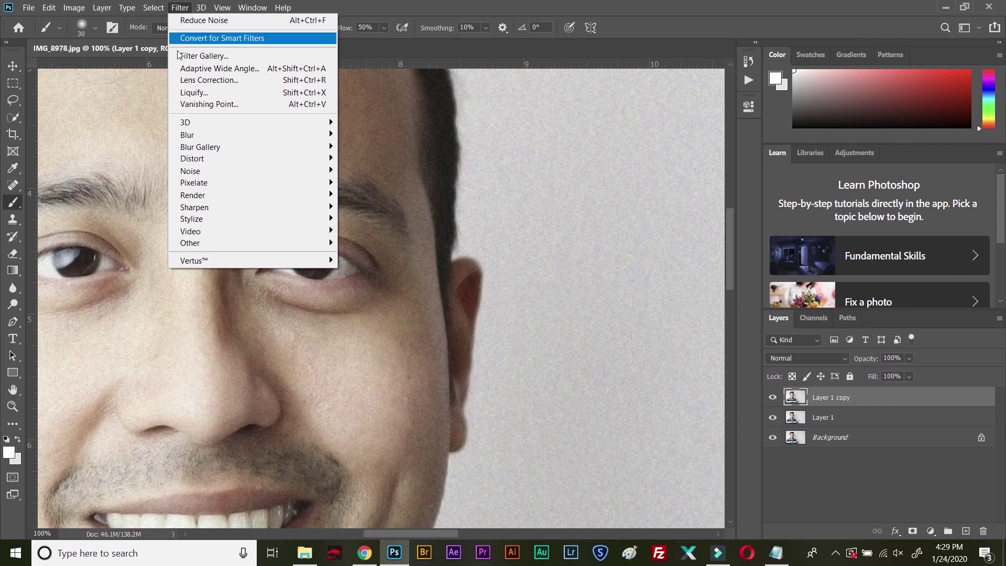
{"action": "mouse_move", "coordinate": [209, 135]}
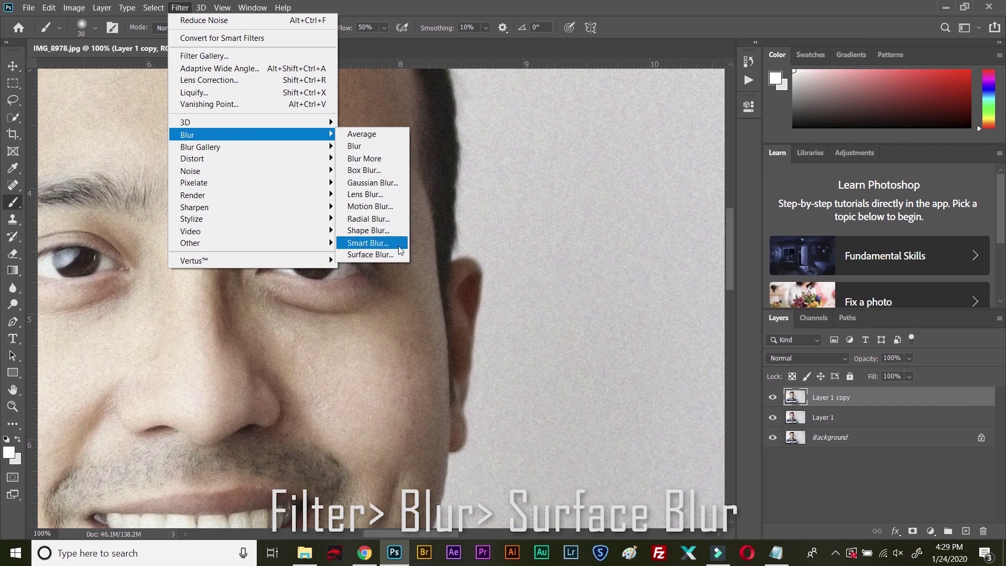
{"action": "left_click", "coordinate": [369, 255]}
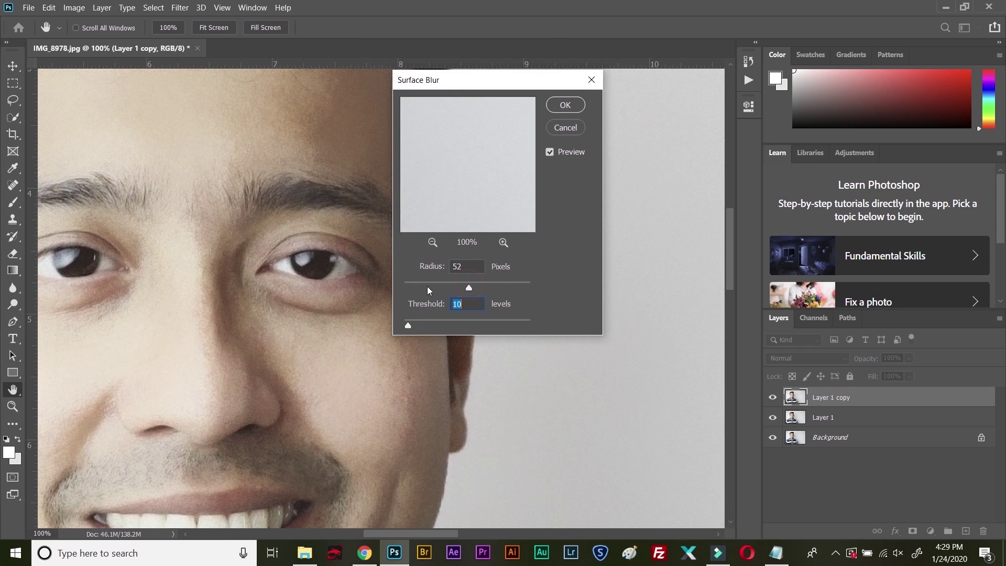
{"action": "left_click_drag", "start_coordinate": [467, 287], "coordinate": [423, 288]}
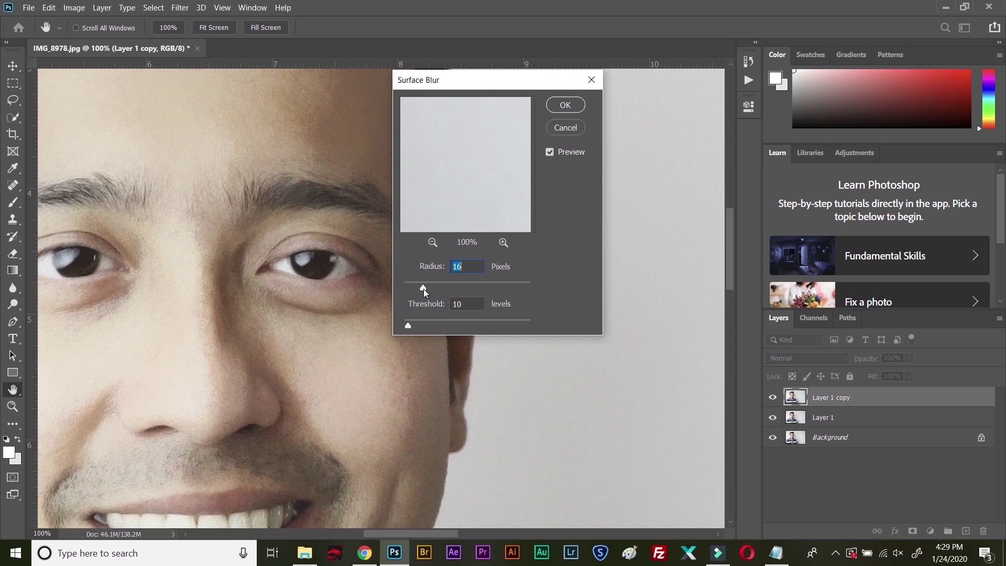
{"action": "left_click_drag", "start_coordinate": [418, 204], "coordinate": [466, 181]}
{"action": "left_click_drag", "start_coordinate": [449, 147], "coordinate": [516, 115]}
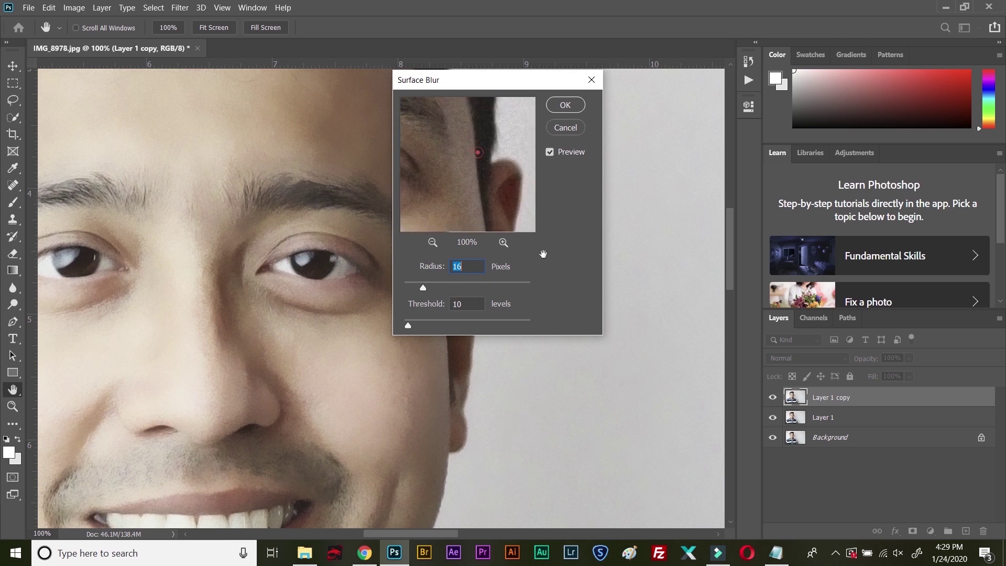
{"action": "left_click_drag", "start_coordinate": [460, 173], "coordinate": [486, 184]}
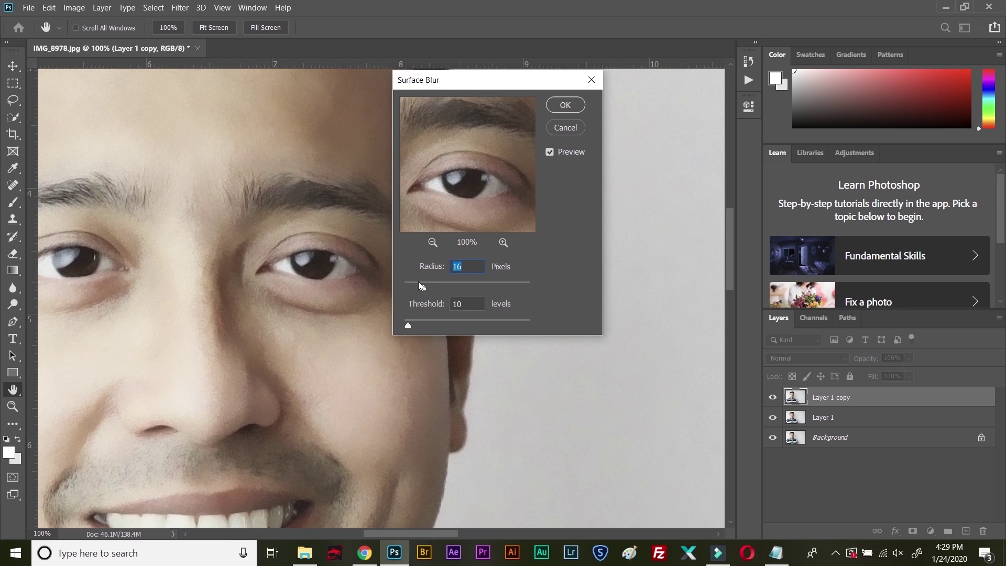
{"action": "left_click_drag", "start_coordinate": [419, 284], "coordinate": [416, 288]}
{"action": "type", "text": "5"}
{"action": "left_click", "coordinate": [572, 260]}
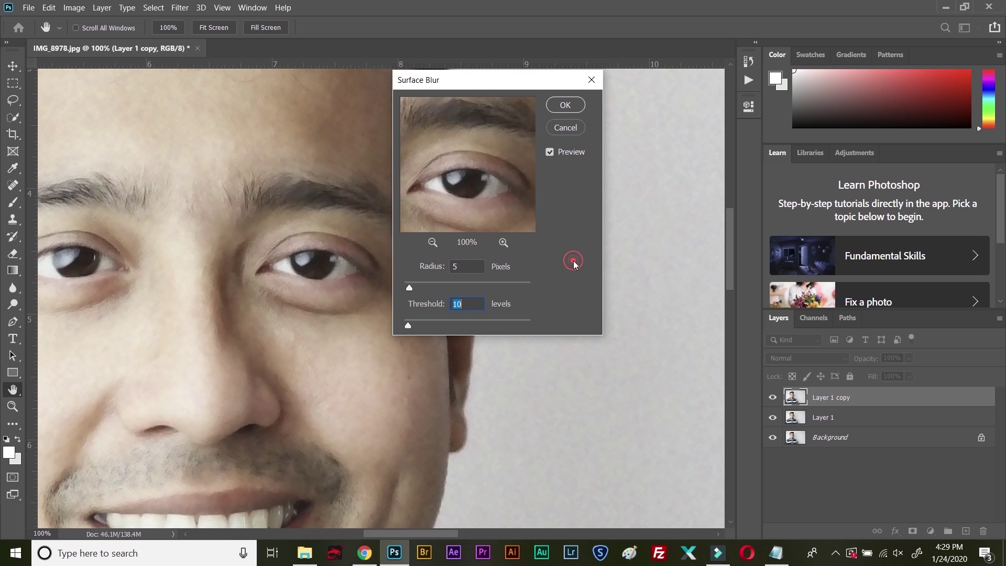
{"action": "left_click", "coordinate": [568, 107]}
Step: Toggle Layer 1 copy's visibility to compare before and after, leaving it visible
{"action": "key", "text": "b"}
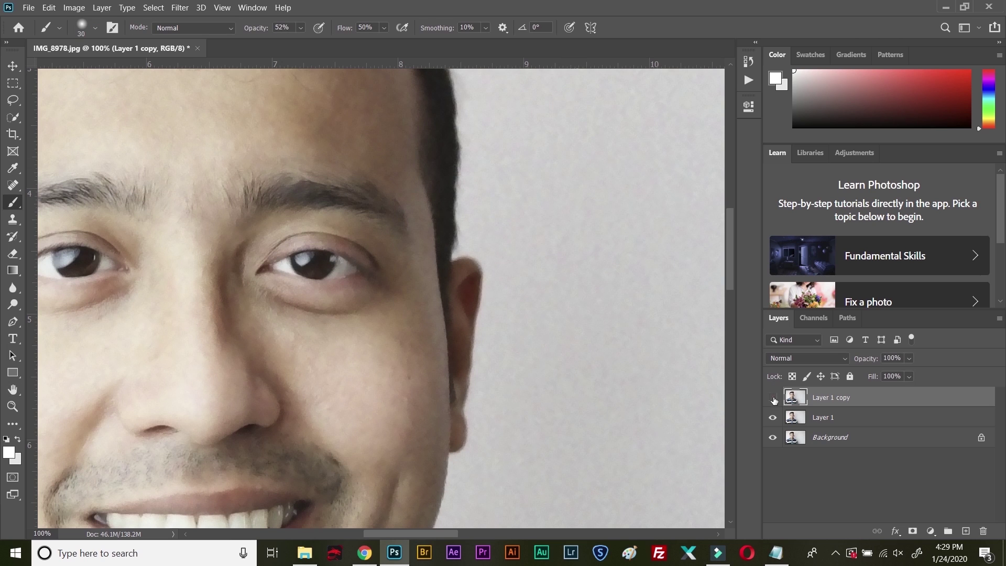
{"action": "left_click", "coordinate": [773, 398]}
{"action": "left_click", "coordinate": [772, 398]}
{"action": "left_click", "coordinate": [772, 398]}
{"action": "left_click", "coordinate": [772, 397]}
{"action": "left_click", "coordinate": [180, 7]}
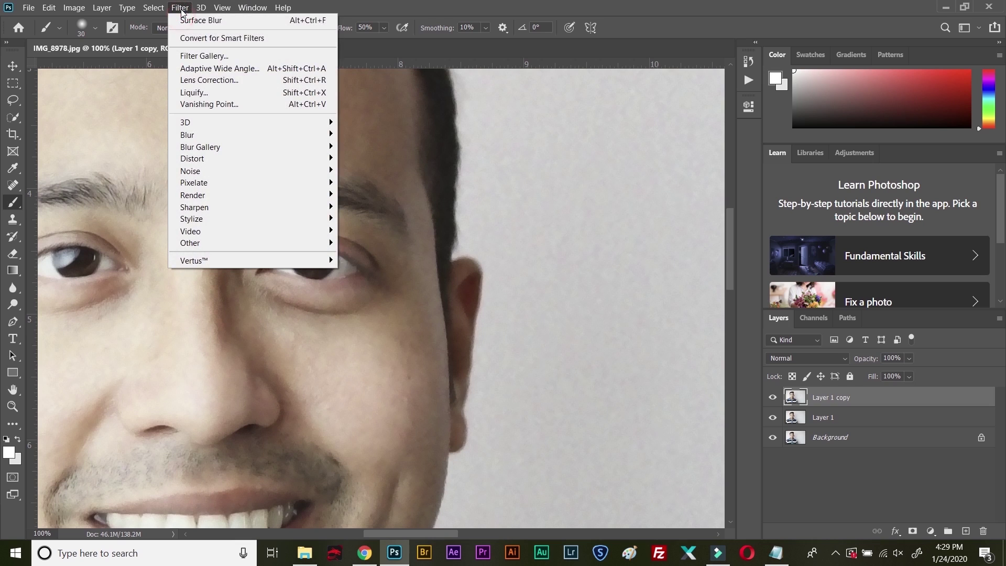
{"action": "mouse_move", "coordinate": [250, 136]}
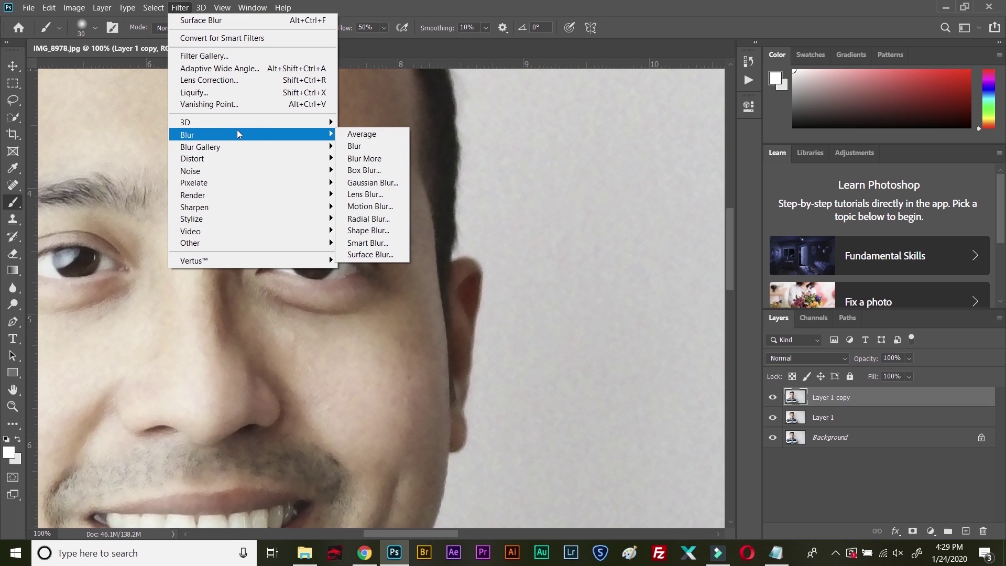
Step: Open Smart Sharpen, move its dialog off the face and preview the face
{"action": "mouse_move", "coordinate": [302, 210]}
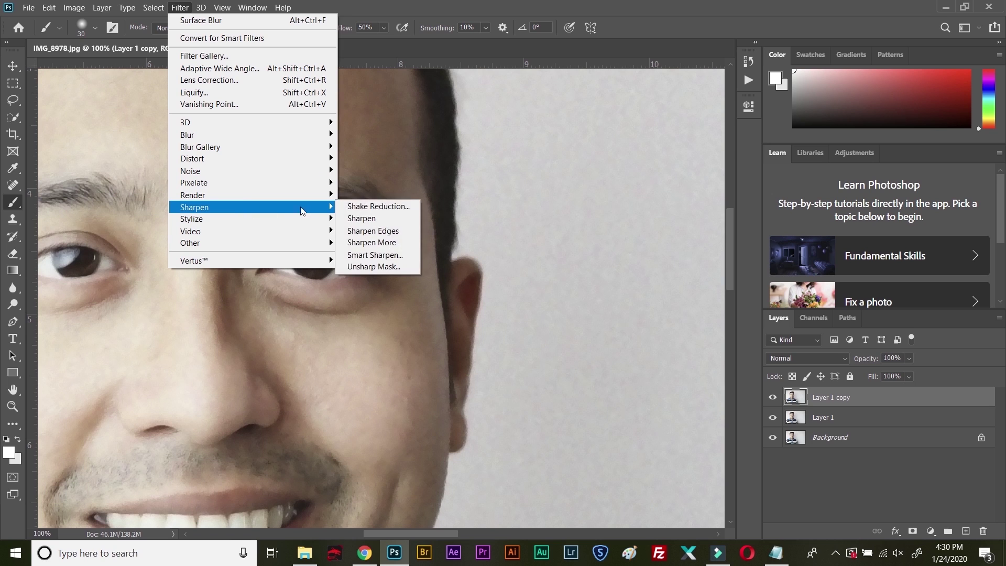
{"action": "left_click", "coordinate": [374, 254]}
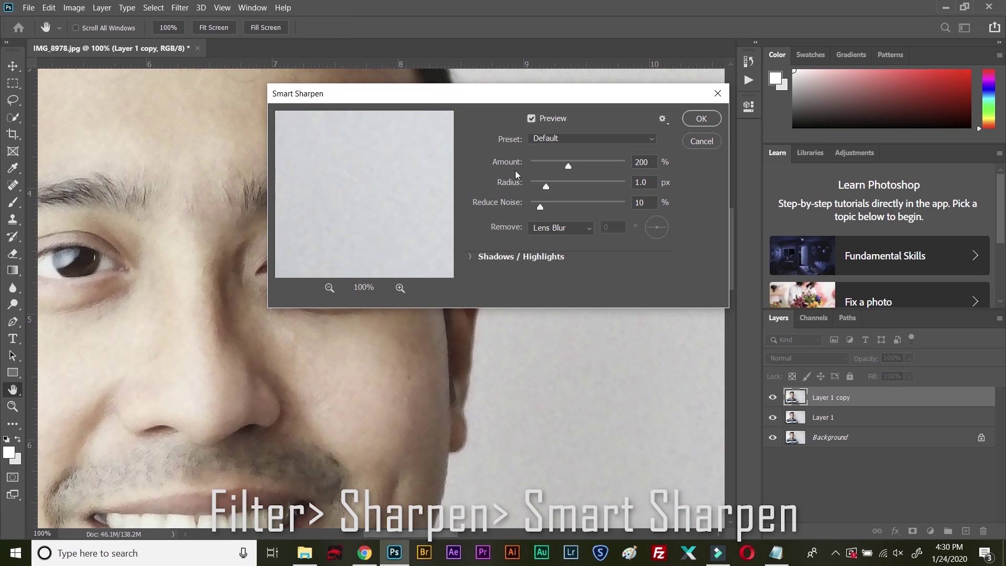
{"action": "left_click_drag", "start_coordinate": [479, 99], "coordinate": [616, 202]}
{"action": "left_click", "coordinate": [475, 278]}
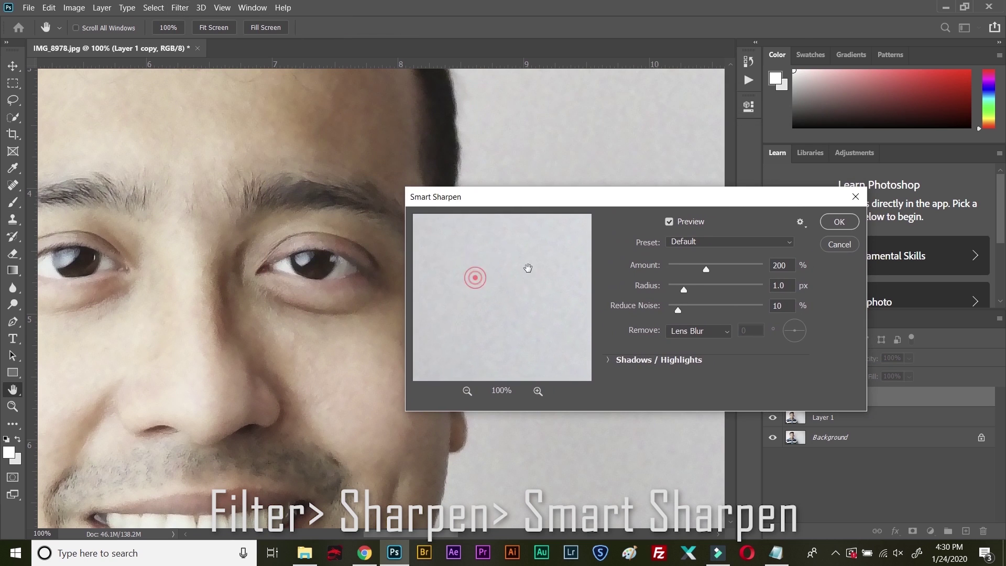
{"action": "left_click_drag", "start_coordinate": [528, 268], "coordinate": [493, 297]}
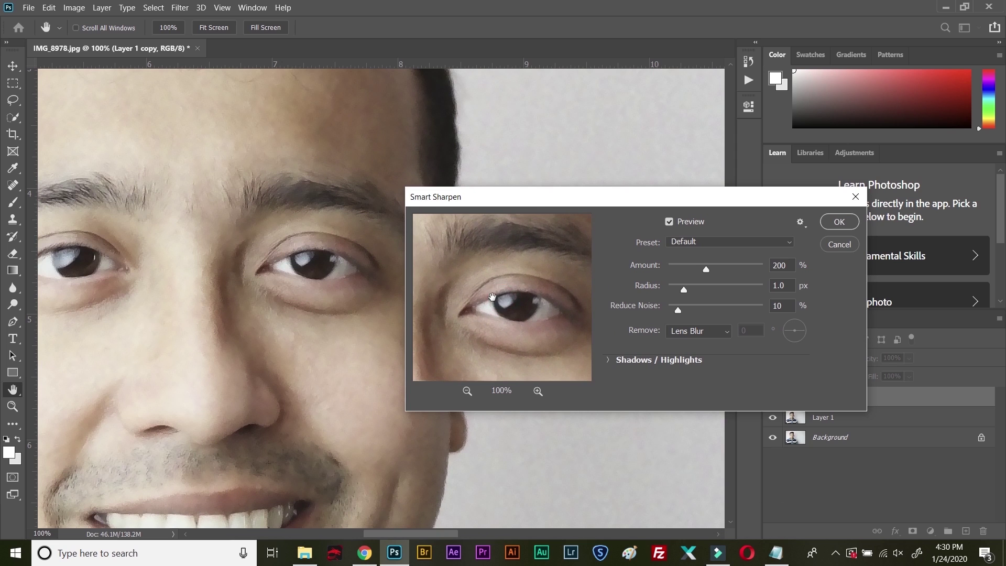
{"action": "left_click", "coordinate": [696, 242]}
{"action": "left_click", "coordinate": [696, 242]}
Step: Apply Smart Sharpen: Gaussian Blur removal, Amount 86%, Radius 0.7 px, Reduce Noise 6%
{"action": "left_click_drag", "start_coordinate": [706, 268], "coordinate": [677, 267]}
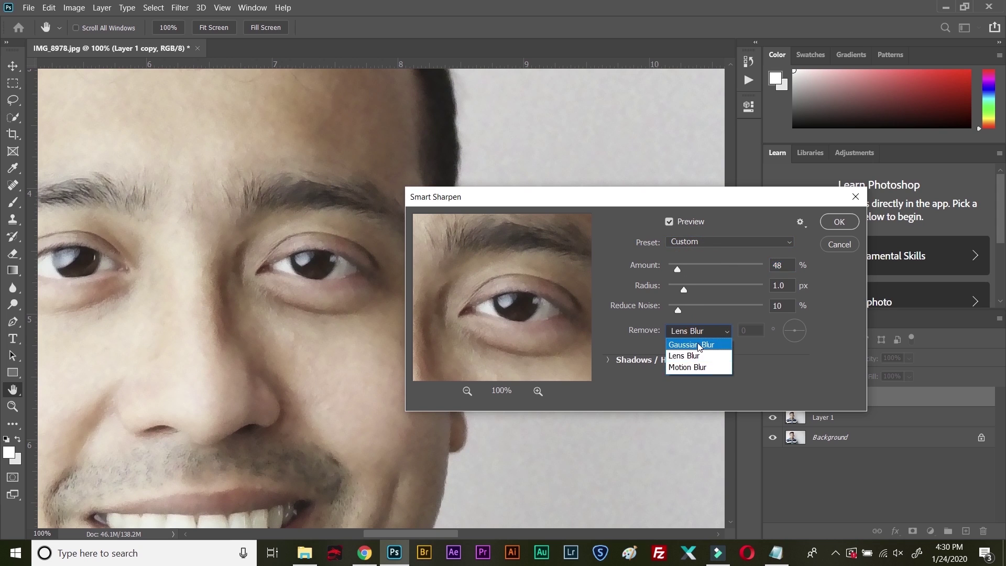
{"action": "left_click", "coordinate": [698, 344]}
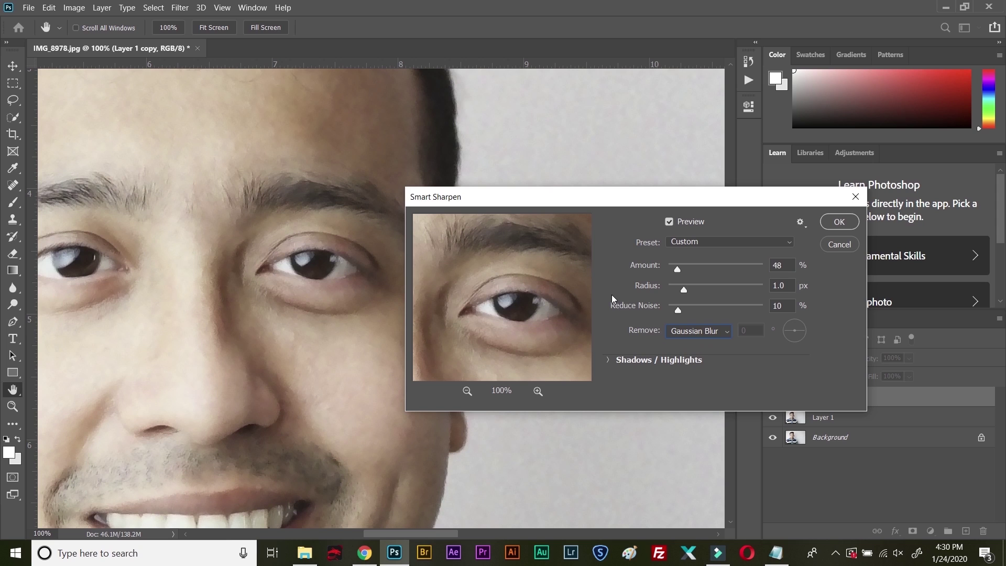
{"action": "left_click_drag", "start_coordinate": [683, 289], "coordinate": [708, 275]}
{"action": "left_click_drag", "start_coordinate": [707, 269], "coordinate": [684, 272]}
{"action": "left_click_drag", "start_coordinate": [675, 290], "coordinate": [670, 312]}
{"action": "left_click_drag", "start_coordinate": [674, 289], "coordinate": [680, 288]}
{"action": "left_click", "coordinate": [836, 225]}
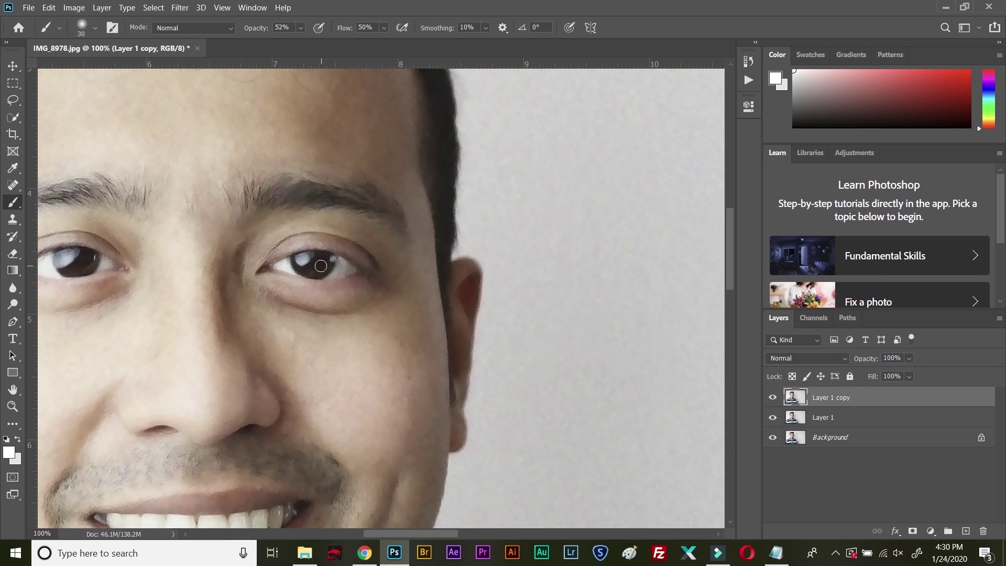
Step: Lower Layer 1 copy's opacity to 47% in the Layers panel
{"action": "left_click", "coordinate": [909, 360]}
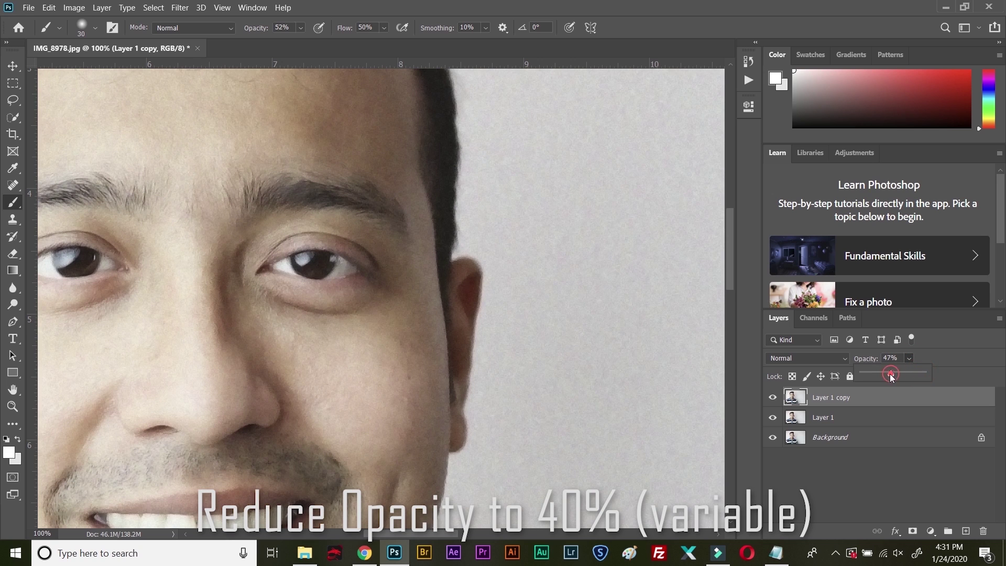
{"action": "left_click_drag", "start_coordinate": [892, 373], "coordinate": [883, 375]}
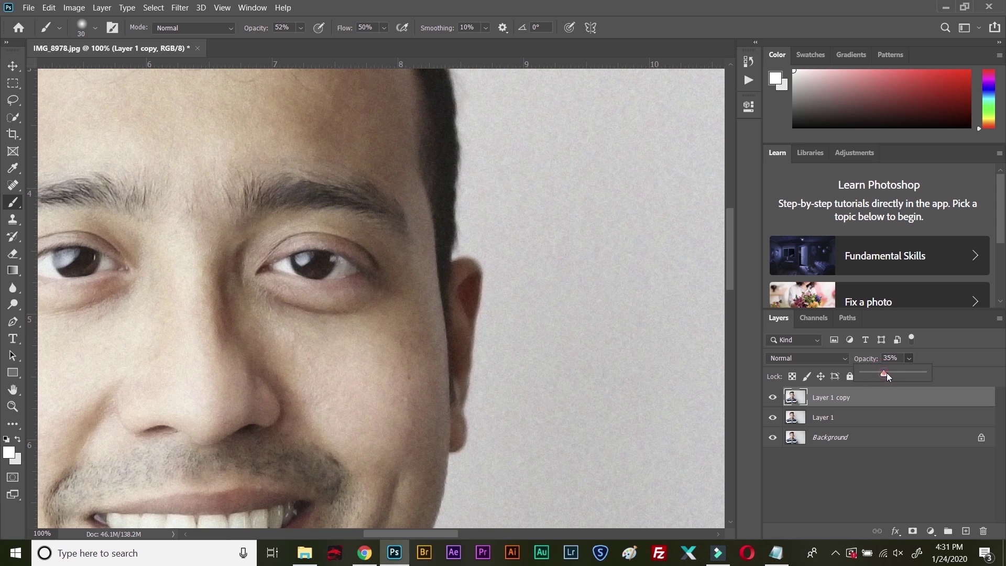
{"action": "left_click_drag", "start_coordinate": [876, 375], "coordinate": [844, 375]}
{"action": "left_click", "coordinate": [975, 377]}
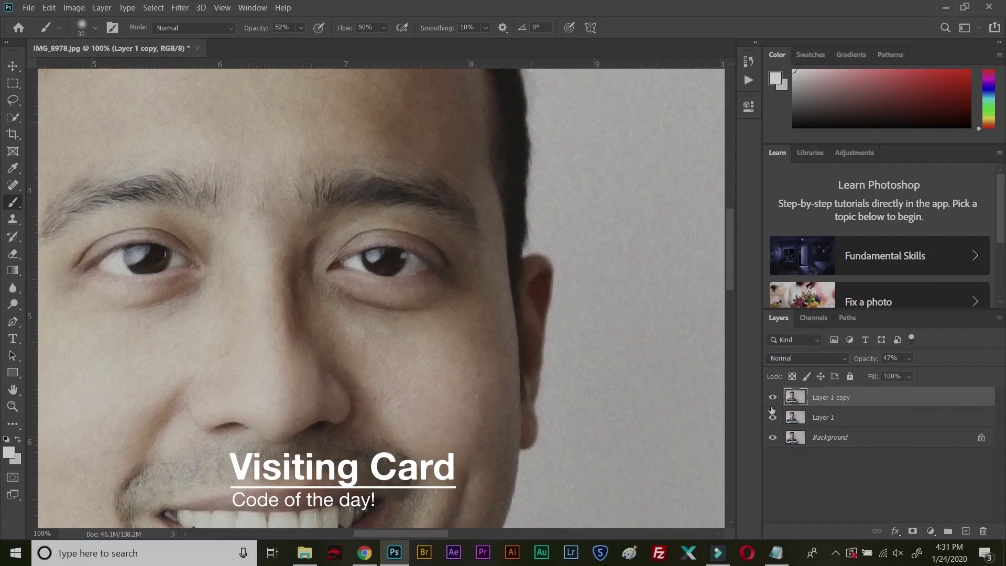
{"action": "left_click", "coordinate": [772, 439], "text": "alt"}
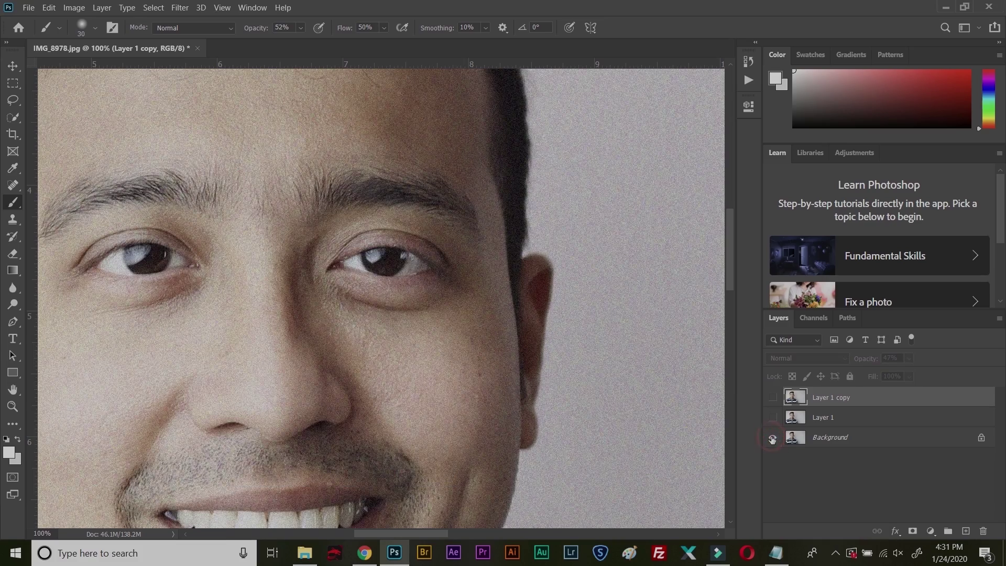
{"action": "left_click", "coordinate": [772, 439], "text": "alt"}
{"action": "left_click", "coordinate": [772, 439], "text": "alt"}
{"action": "left_click", "coordinate": [772, 439], "text": "alt"}
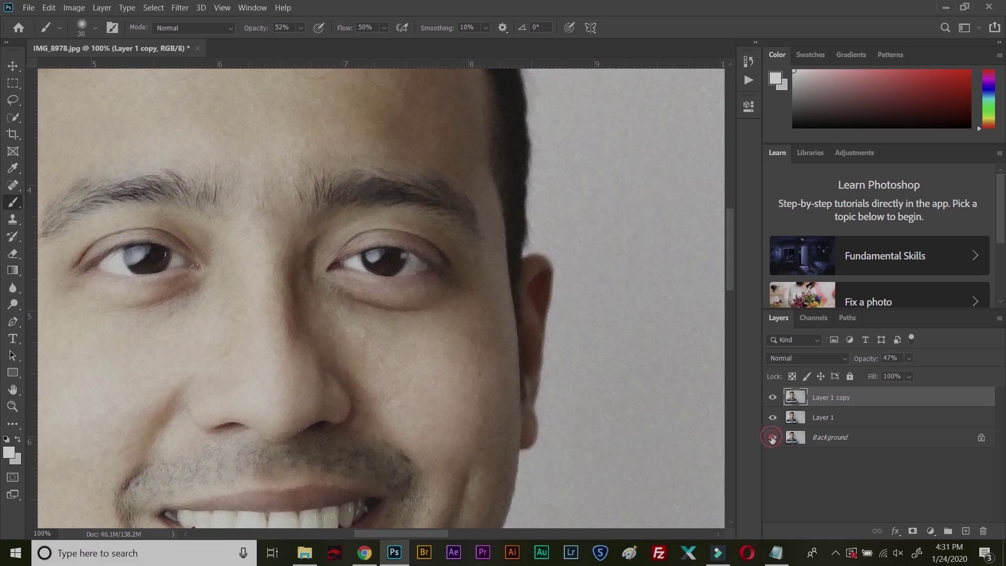
{"action": "left_click", "coordinate": [773, 439], "text": "alt"}
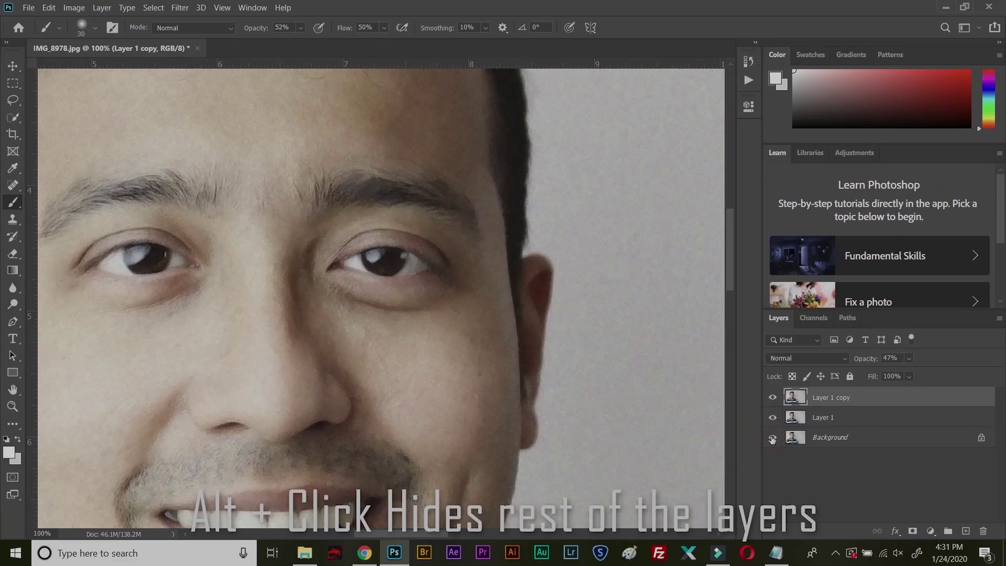
{"action": "left_click", "coordinate": [772, 439], "text": "alt"}
{"action": "left_click", "coordinate": [772, 439], "text": "alt"}
{"action": "left_click", "coordinate": [772, 439], "text": "alt"}
{"action": "left_click", "coordinate": [772, 439], "text": "alt"}
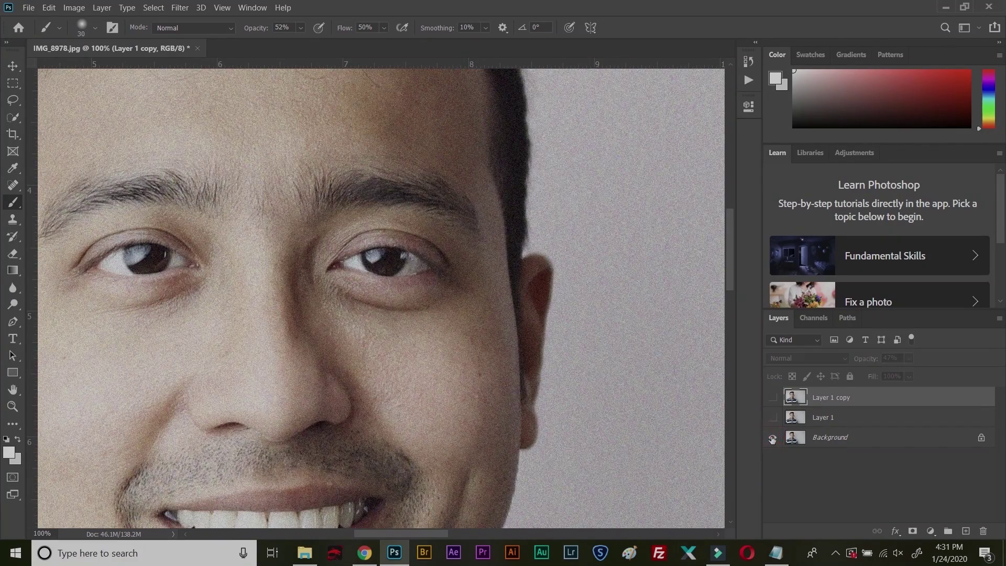
{"action": "left_click", "coordinate": [772, 439], "text": "alt"}
{"action": "left_click", "coordinate": [772, 438], "text": "alt"}
{"action": "left_click", "coordinate": [772, 438], "text": "alt"}
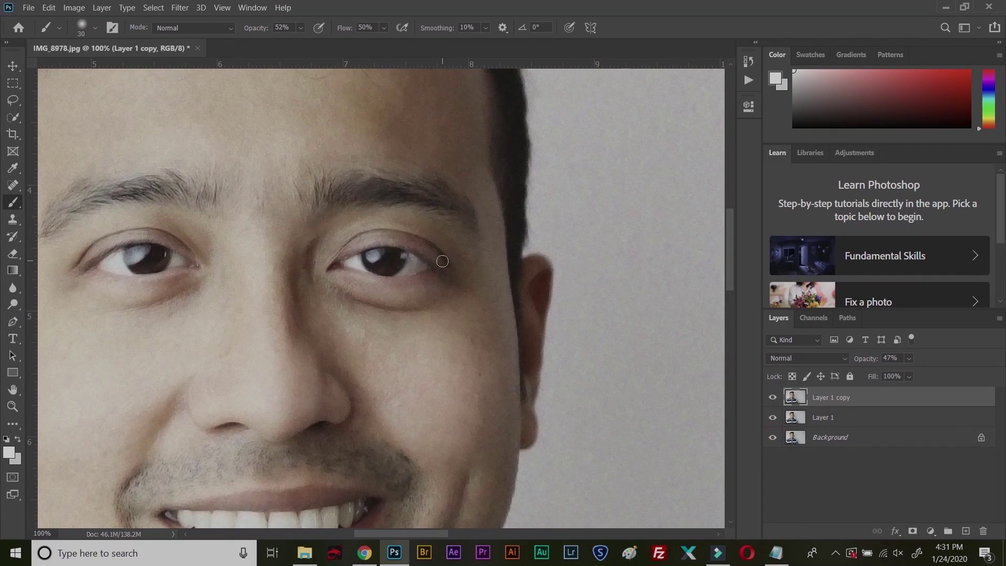
{"action": "left_click", "coordinate": [852, 416], "text": "shift"}
Step: Group both edited layers into Group 1, add a layer mask, and make black the foreground colour
{"action": "key", "text": "ctrl+g"}
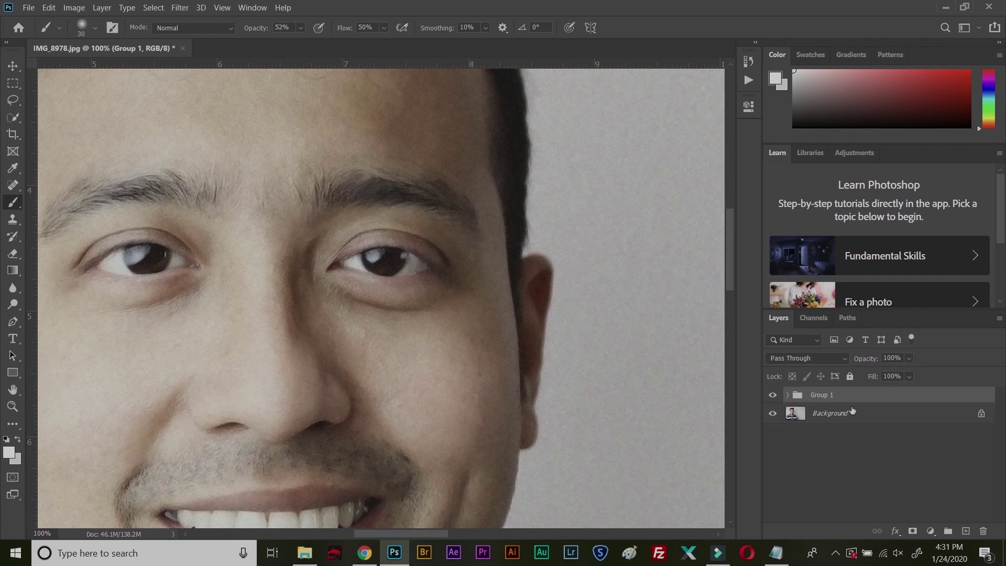
{"action": "left_click", "coordinate": [911, 531]}
{"action": "key", "text": "d"}
{"action": "key", "text": "x"}
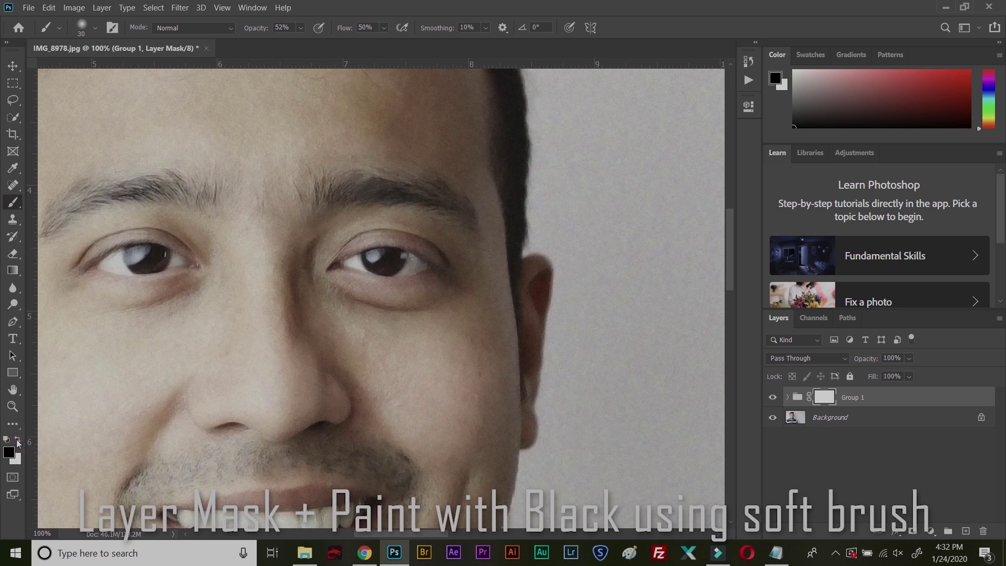
Step: Confirm the brush is 30 px with 0% hardness and set its opacity to 36%
{"action": "left_click", "coordinate": [58, 29]}
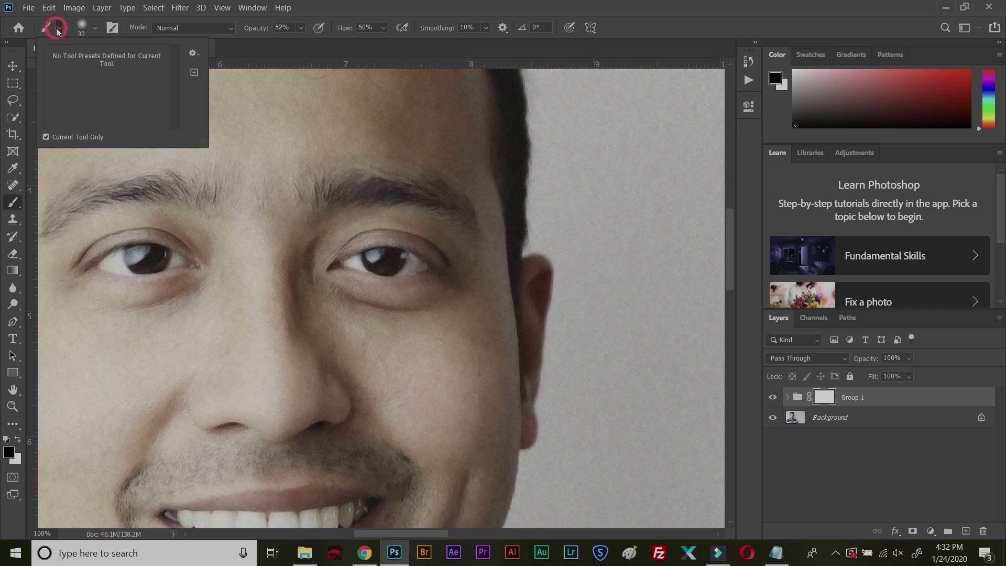
{"action": "left_click", "coordinate": [58, 28]}
{"action": "left_click", "coordinate": [84, 29]}
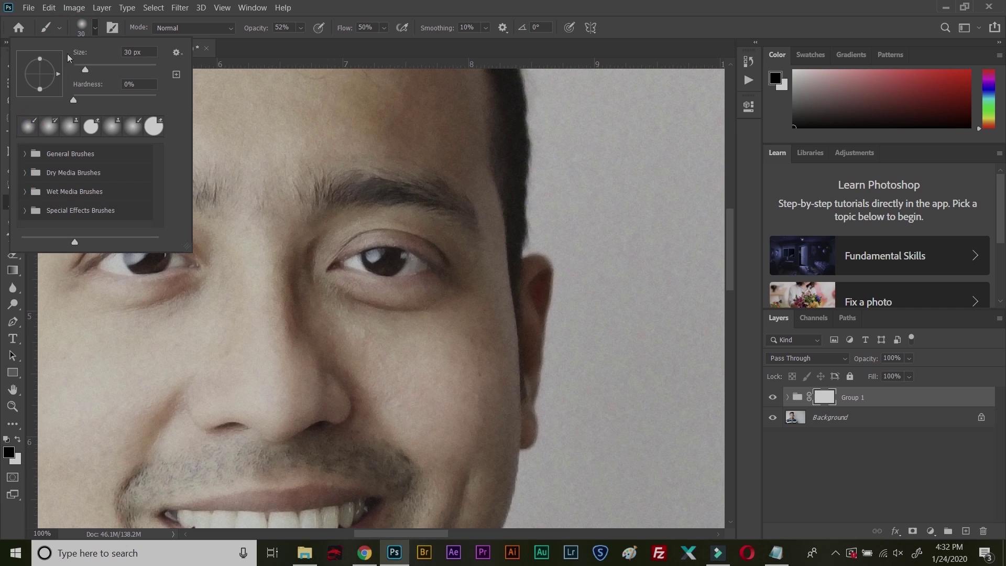
{"action": "left_click", "coordinate": [98, 27]}
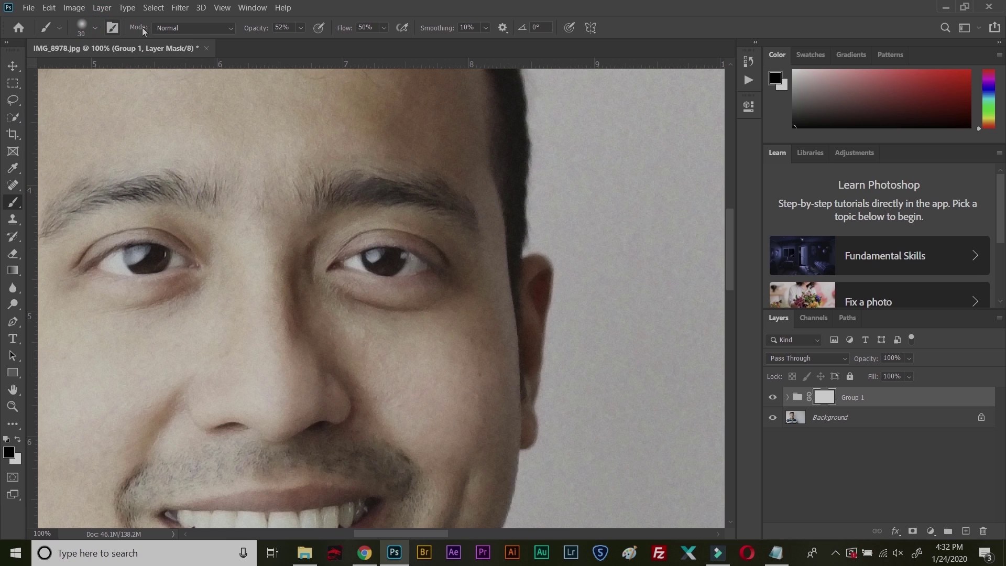
{"action": "mouse_move", "coordinate": [302, 29]}
{"action": "left_mouse_down"}
{"action": "mouse_move", "coordinate": [293, 34]}
{"action": "mouse_move", "coordinate": [301, 46]}
{"action": "left_mouse_up"}
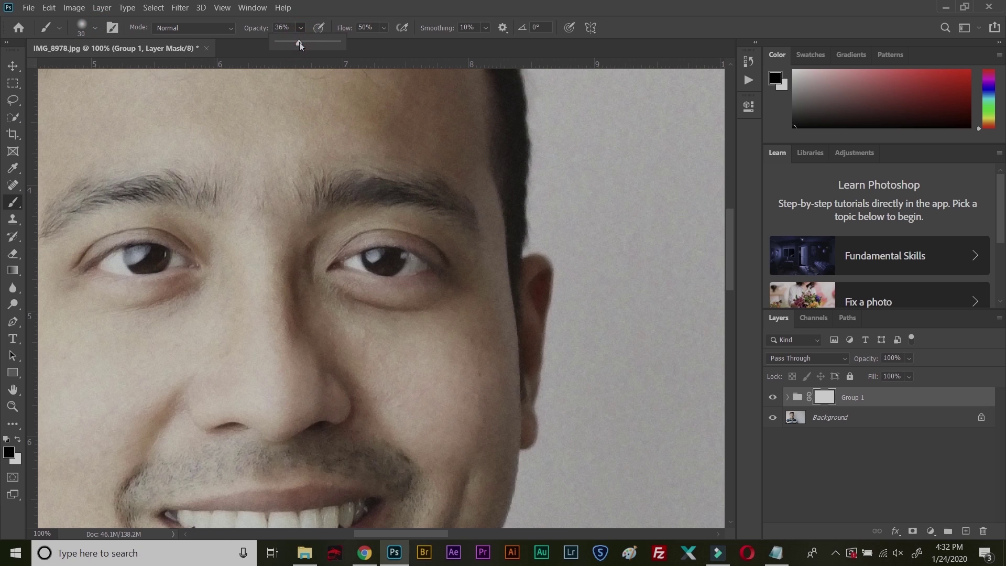
{"action": "left_click", "coordinate": [343, 11]}
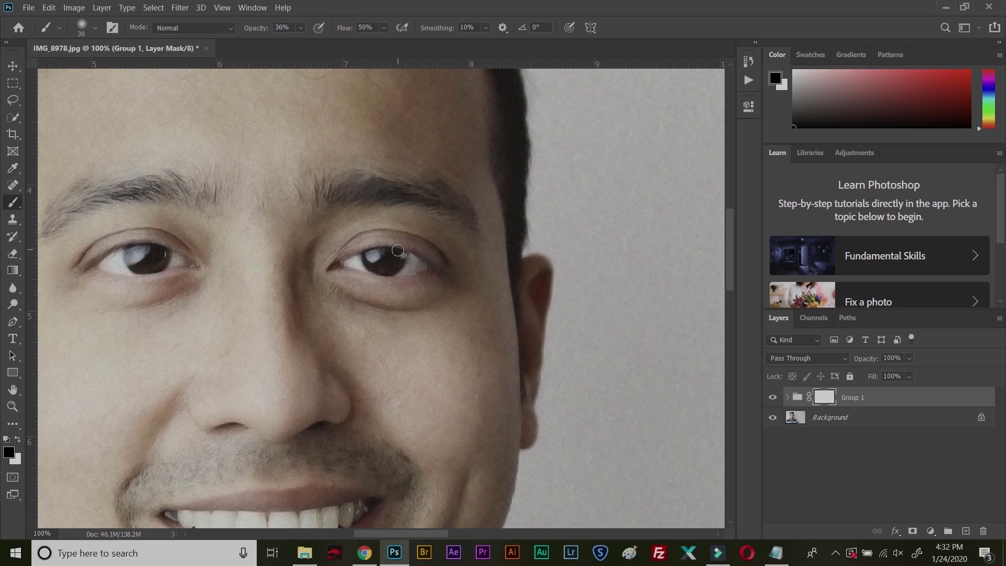
Step: At 200% zoom with a 20 px brush, paint the mask over the catchlight and iris
{"action": "key", "text": "ctrl+plus"}
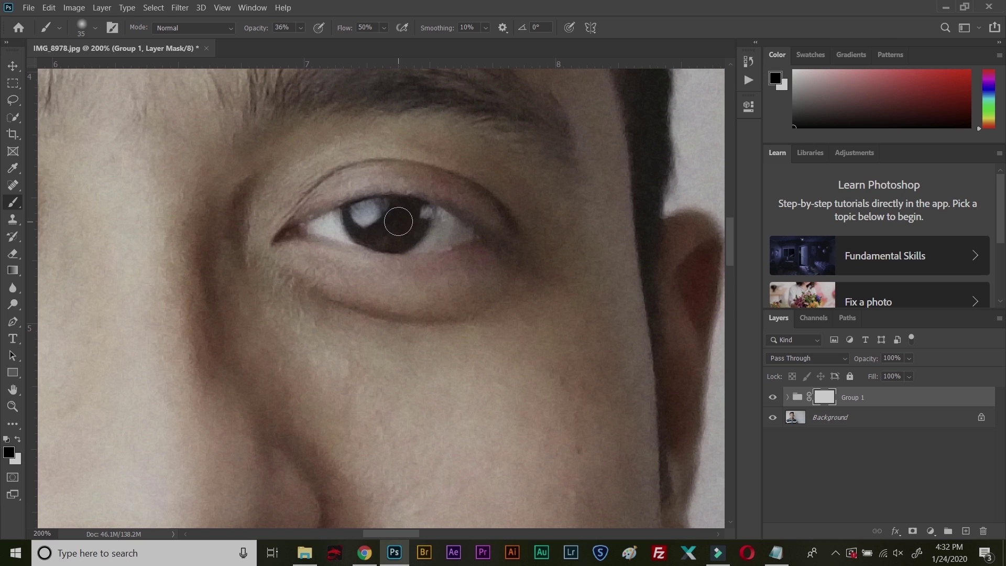
{"action": "key", "text": "bracketleft"}
{"action": "mouse_move", "coordinate": [365, 216]}
{"action": "left_mouse_down"}
{"action": "mouse_move", "coordinate": [375, 229]}
{"action": "mouse_move", "coordinate": [396, 215]}
{"action": "left_mouse_up"}
{"action": "left_click", "coordinate": [404, 220]}
{"action": "left_click", "coordinate": [394, 225]}
{"action": "left_click", "coordinate": [375, 233]}
{"action": "left_click", "coordinate": [406, 234]}
Step: Set brush flow to 23% and opacity to 17%, then paint the mask over both irises
{"action": "left_click", "coordinate": [383, 29]}
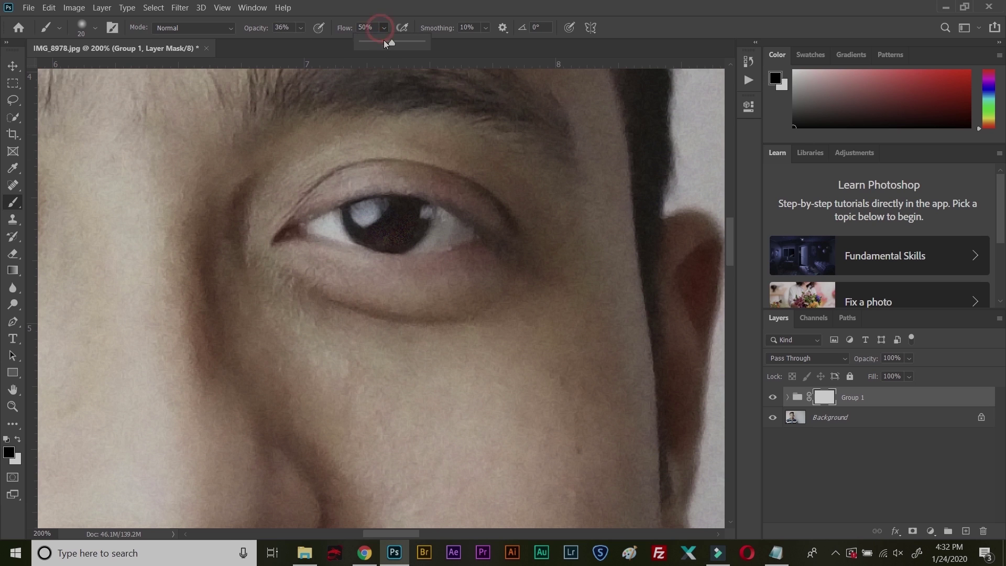
{"action": "left_click_drag", "start_coordinate": [393, 42], "coordinate": [376, 42]}
{"action": "left_click", "coordinate": [302, 28]}
{"action": "left_click_drag", "start_coordinate": [304, 42], "coordinate": [294, 42]}
{"action": "mouse_move", "coordinate": [375, 241]}
{"action": "left_mouse_down"}
{"action": "mouse_move", "coordinate": [417, 219]}
{"action": "mouse_move", "coordinate": [403, 238]}
{"action": "mouse_move", "coordinate": [367, 231]}
{"action": "left_mouse_up"}
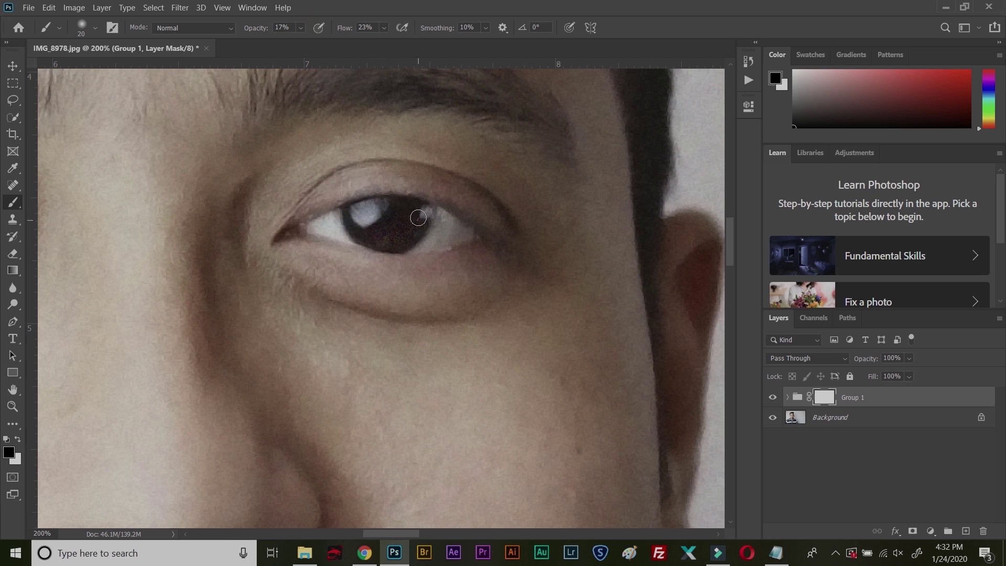
{"action": "mouse_move", "coordinate": [227, 264]}
{"action": "left_mouse_down"}
{"action": "mouse_move", "coordinate": [490, 262]}
{"action": "mouse_move", "coordinate": [415, 269]}
{"action": "left_mouse_up"}
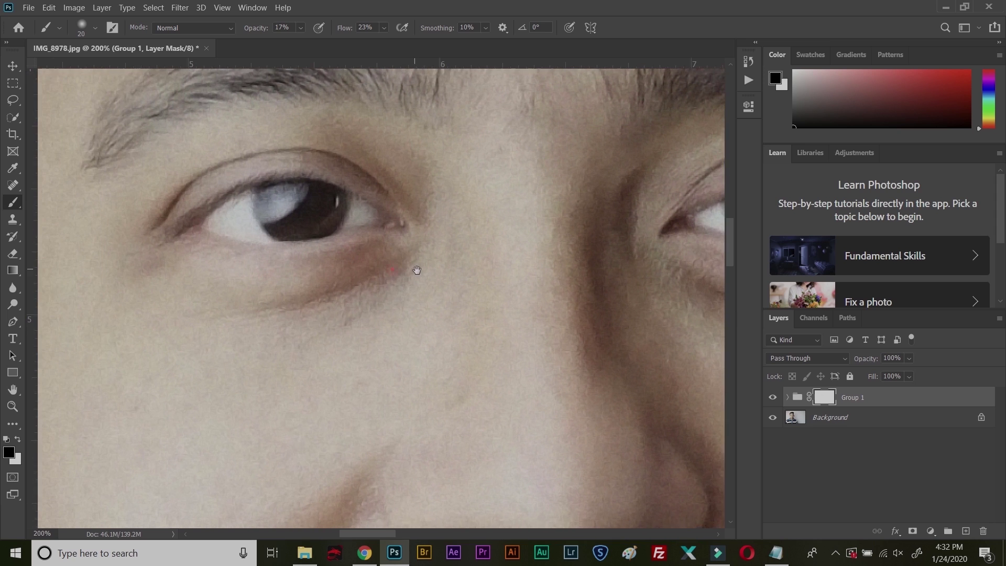
{"action": "mouse_move", "coordinate": [337, 218]}
{"action": "left_mouse_down"}
{"action": "mouse_move", "coordinate": [353, 221]}
{"action": "mouse_move", "coordinate": [356, 206]}
{"action": "mouse_move", "coordinate": [304, 225]}
{"action": "mouse_move", "coordinate": [348, 203]}
{"action": "mouse_move", "coordinate": [345, 225]}
{"action": "left_mouse_up"}
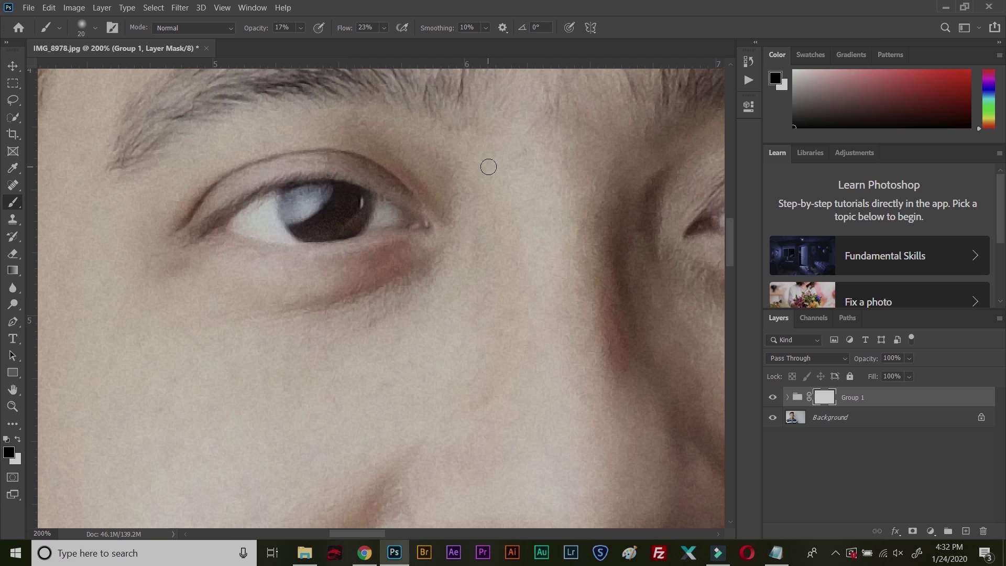
Step: At 300% zoom, paint the mask along the upper eyelid and around the eye corners
{"action": "key", "text": "ctrl+minus"}
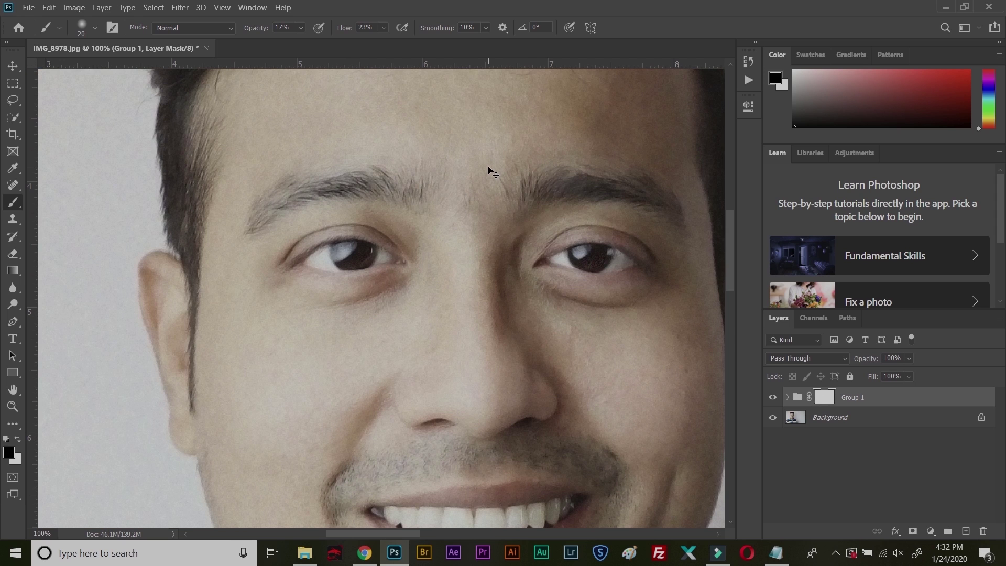
{"action": "key", "text": "ctrl+minus"}
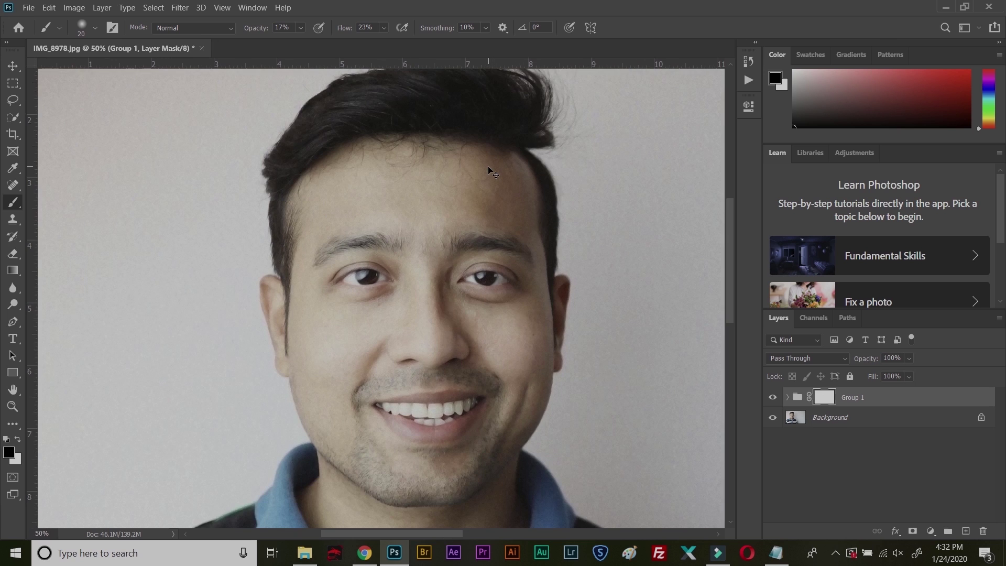
{"action": "key", "text": "ctrl+plus"}
{"action": "key", "text": "ctrl+plus"}
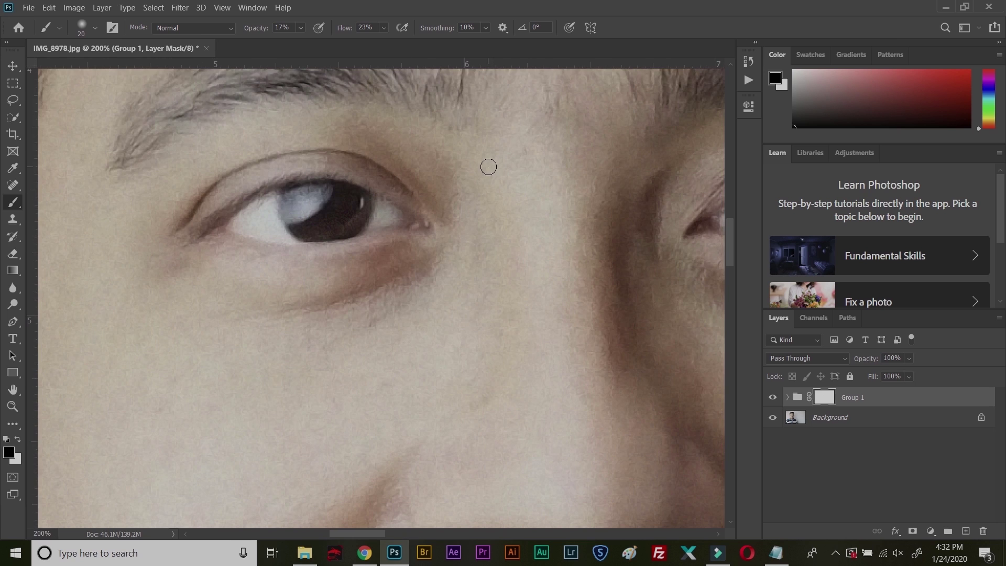
{"action": "key", "text": "ctrl+plus"}
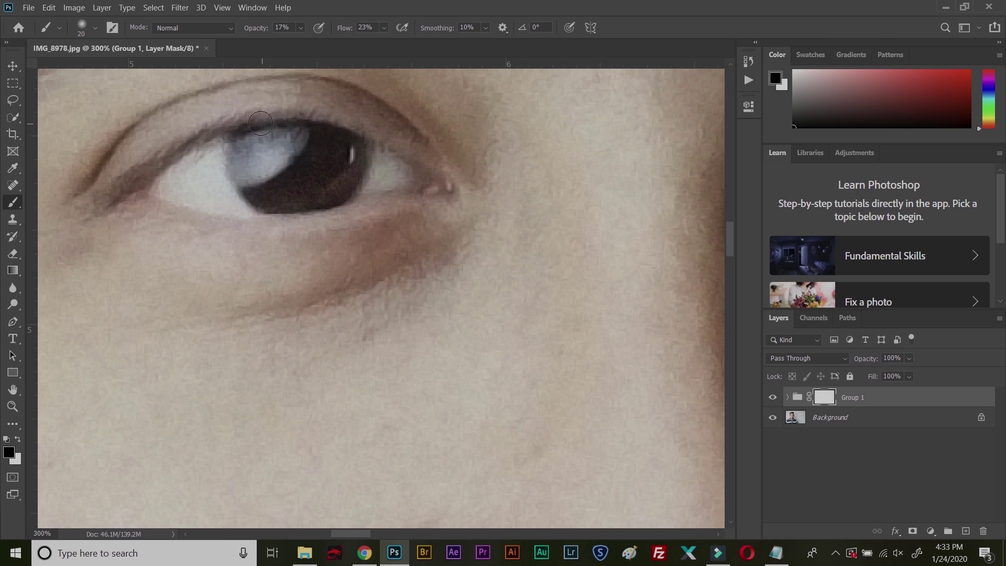
{"action": "left_click_drag", "start_coordinate": [261, 123], "coordinate": [182, 150]}
{"action": "left_click", "coordinate": [419, 194]}
{"action": "left_click", "coordinate": [292, 221]}
{"action": "scroll", "coordinate": [610, 165], "scroll_direction": "right", "scroll_amount": 10}
{"action": "left_click", "coordinate": [281, 217]}
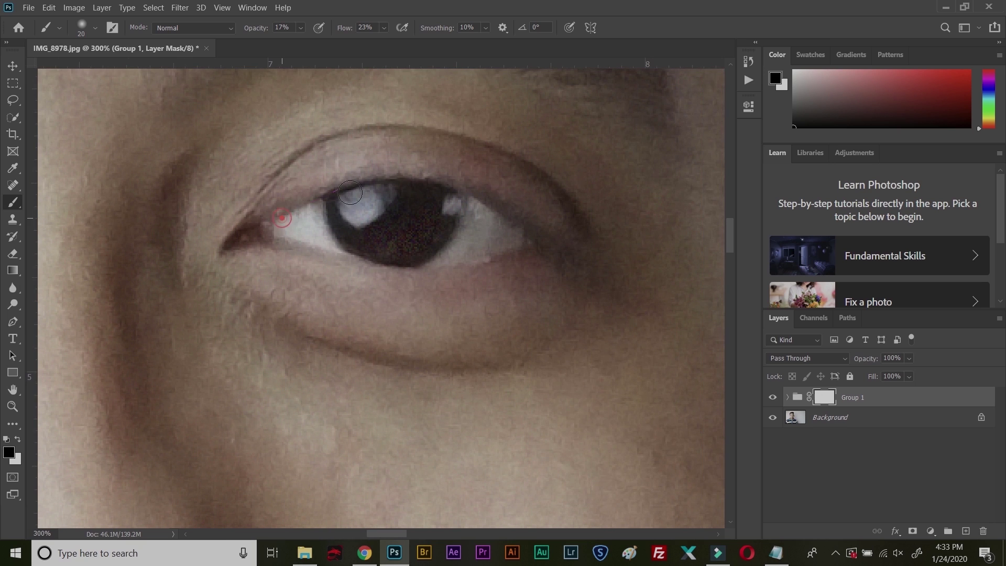
{"action": "left_click", "coordinate": [474, 197]}
{"action": "left_click", "coordinate": [511, 255]}
Step: Zoom out to 25% to review the whole portrait
{"action": "key", "text": "ctrl+minus"}
{"action": "key", "text": "ctrl+minus"}
{"action": "key", "text": "ctrl+minus"}
{"action": "key", "text": "ctrl+minus"}
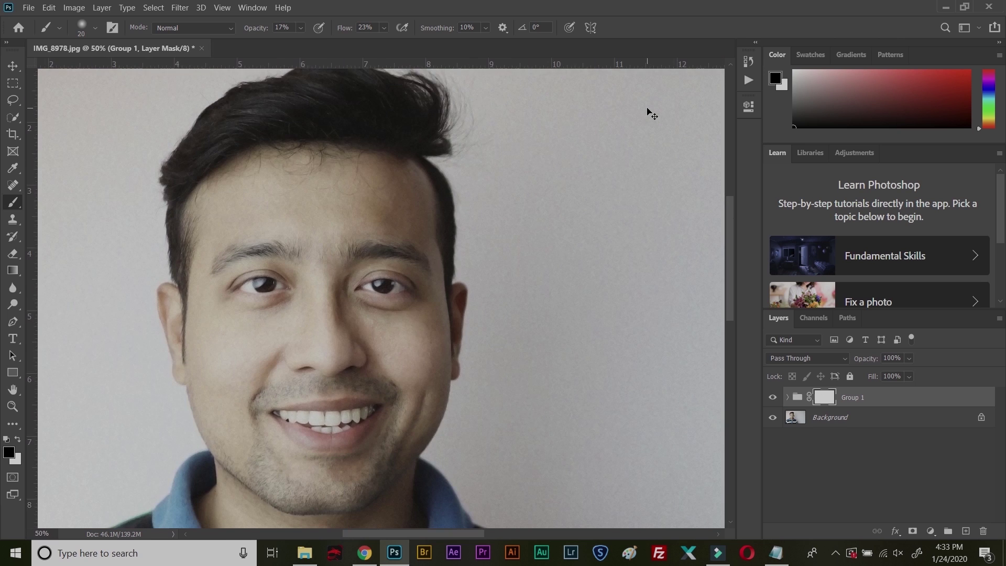
{"action": "key", "text": "ctrl+minus"}
{"action": "key", "text": "ctrl+plus"}
{"action": "key", "text": "ctrl+plus"}
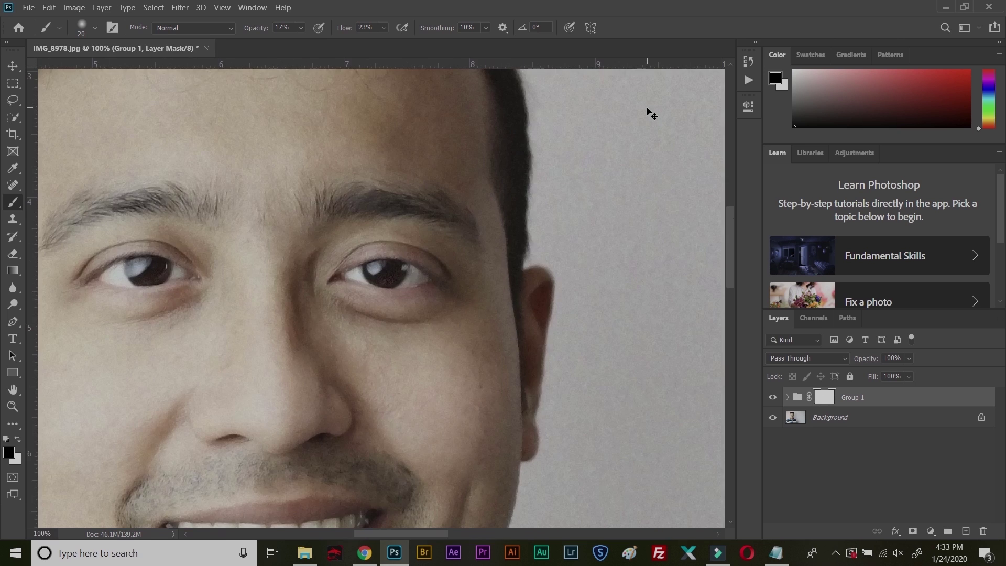
{"action": "key", "text": "ctrl+minus"}
{"action": "key", "text": "ctrl+minus"}
{"action": "key", "text": "ctrl+minus"}
{"action": "key", "text": "ctrl+plus"}
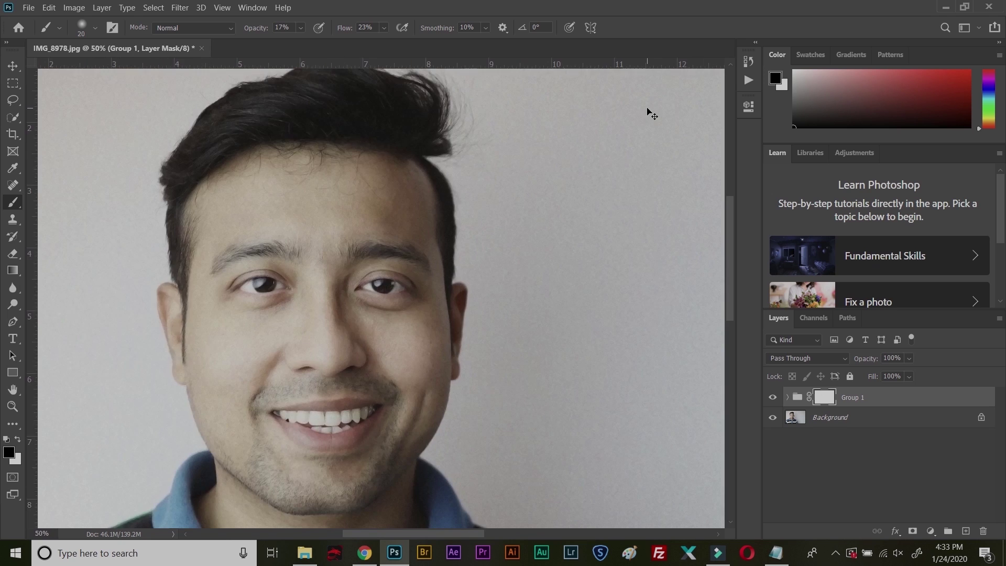
{"action": "key", "text": "ctrl+minus"}
{"action": "key", "text": "ctrl+plus"}
{"action": "key", "text": "ctrl+plus"}
{"action": "key", "text": "ctrl+plus"}
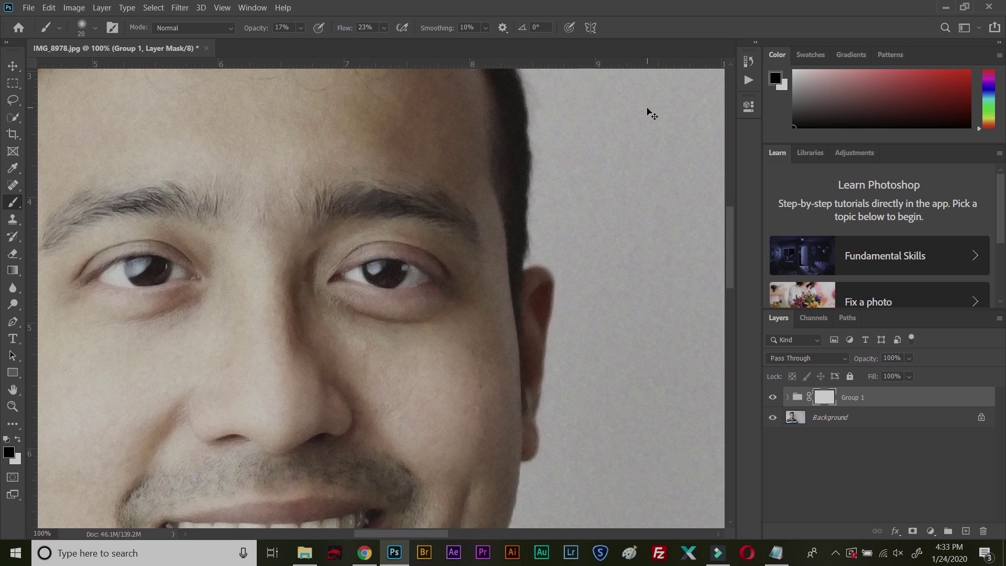
{"action": "key", "text": "ctrl+minus"}
{"action": "key", "text": "ctrl+minus"}
{"action": "key", "text": "ctrl+minus"}
{"action": "key", "text": "ctrl+minus"}
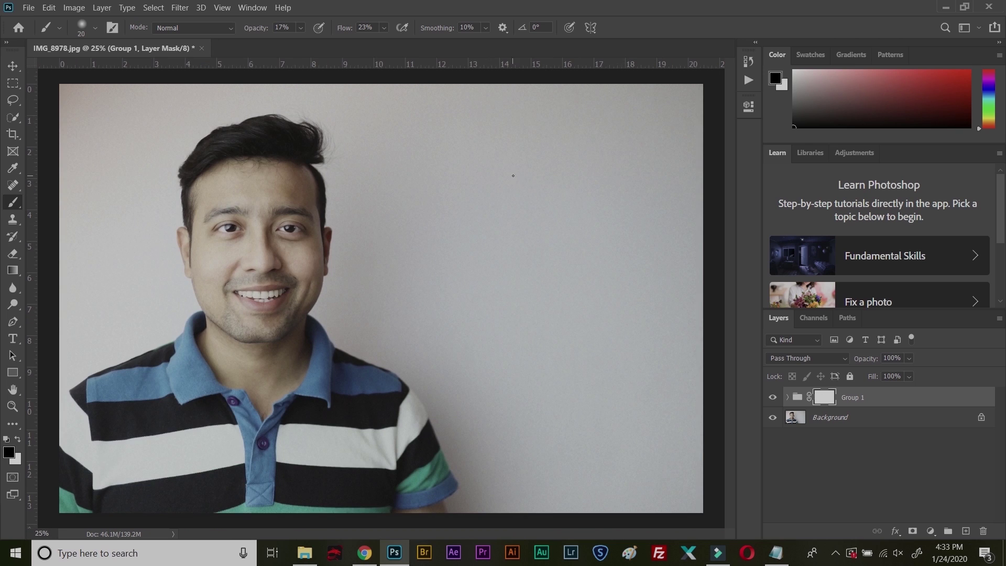
Step: Flatten the portrait, save it as IMG_8978 edited.jpg at maximum JPEG quality 12, then close Photoshop
{"action": "left_click", "coordinate": [97, 9]}
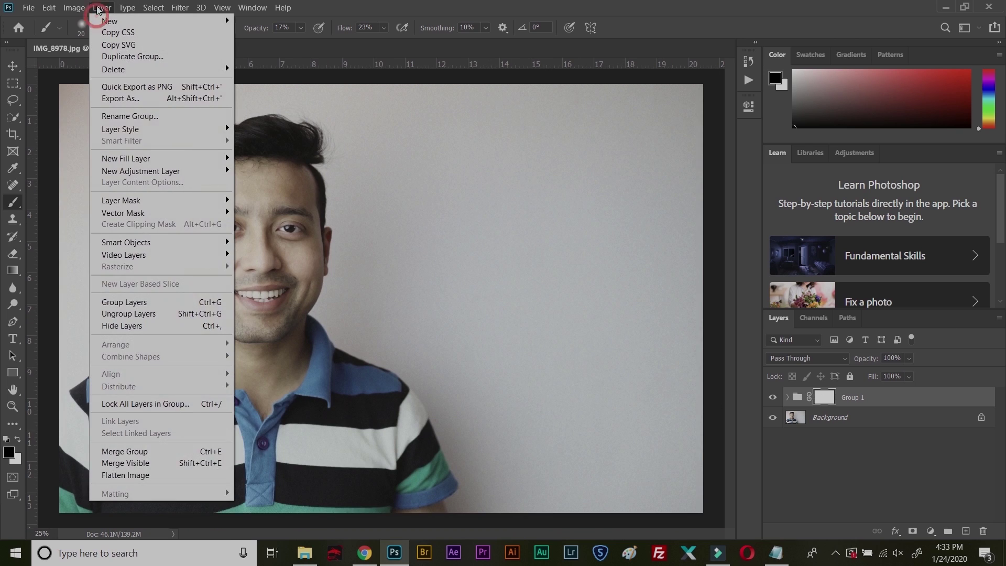
{"action": "left_click", "coordinate": [124, 474]}
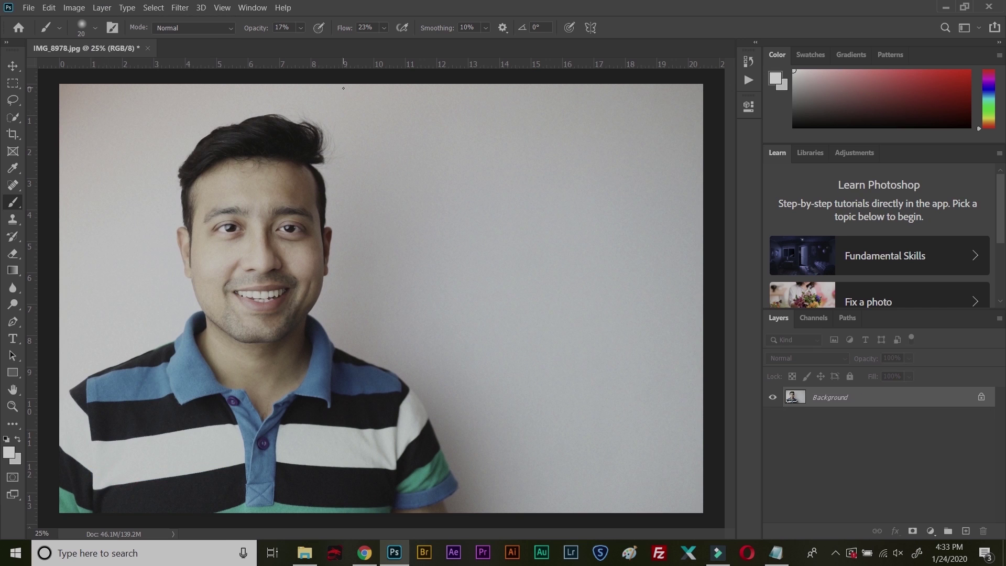
{"action": "left_click", "coordinate": [29, 7]}
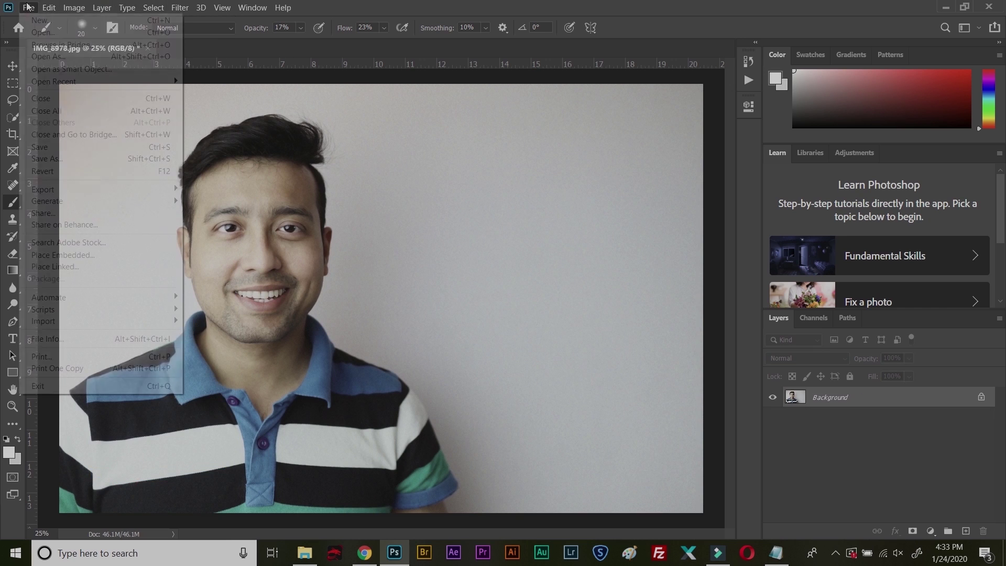
{"action": "left_click", "coordinate": [53, 159]}
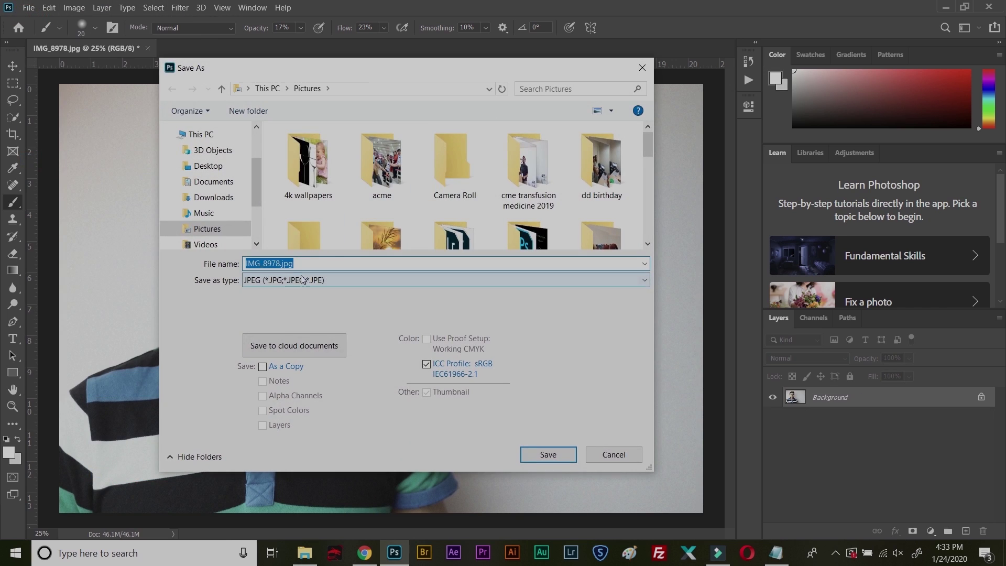
{"action": "left_click", "coordinate": [282, 264]}
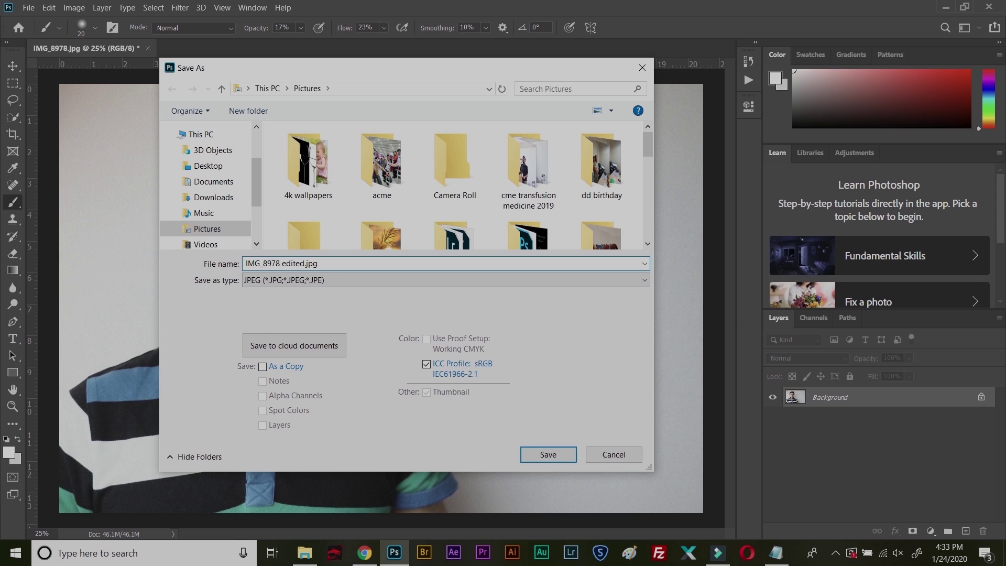
{"action": "left_click", "coordinate": [575, 451]}
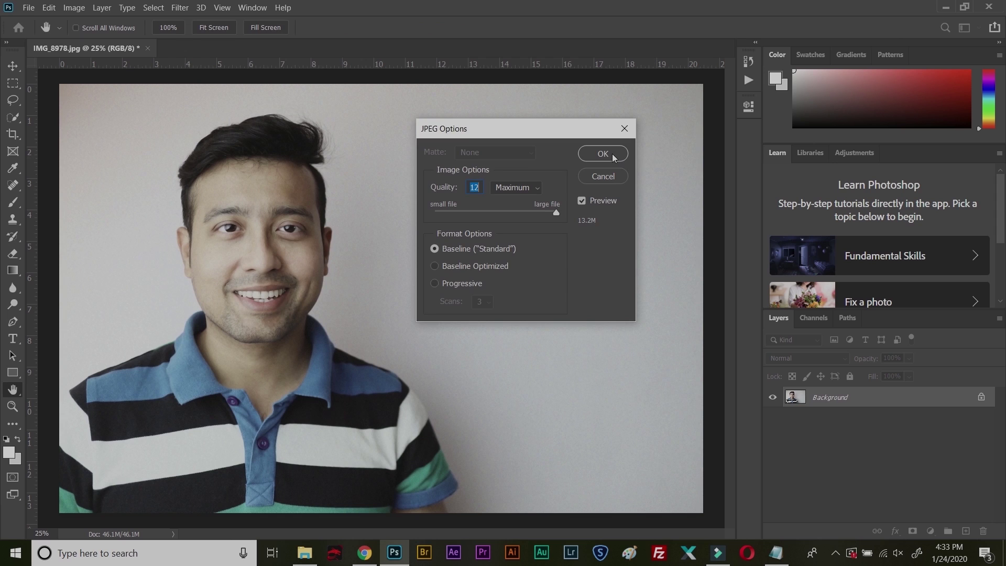
{"action": "left_click", "coordinate": [612, 153]}
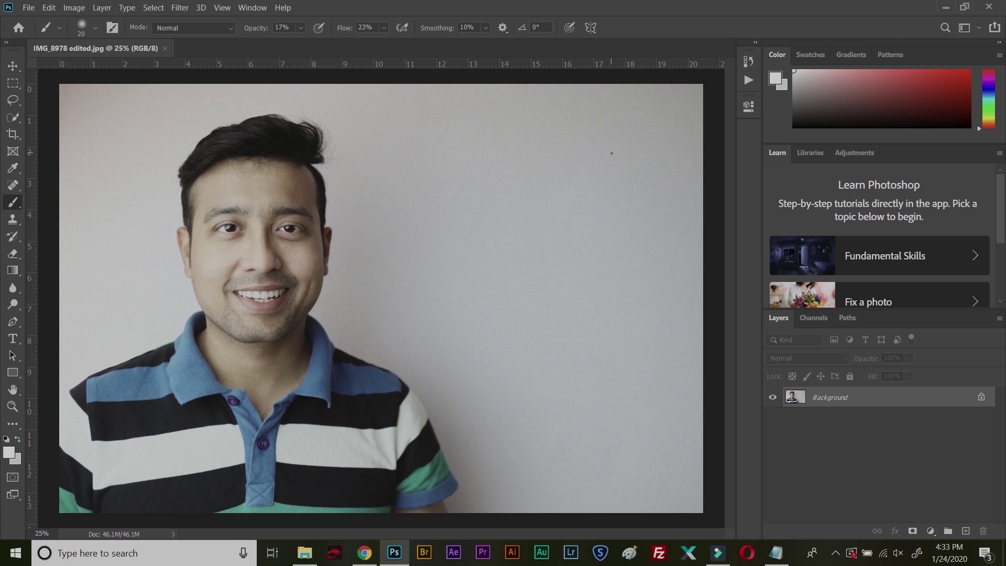
{"action": "left_click", "coordinate": [987, 12]}
{"action": "left_click", "coordinate": [986, 12]}
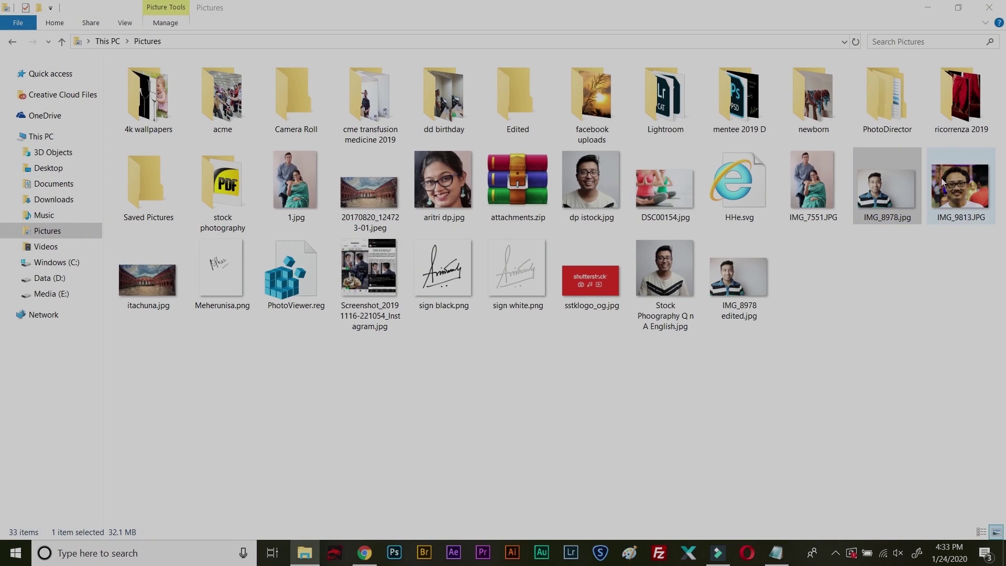
Step: Open the original IMG_8978.jpg in Photo Viewer and zoom in to inspect its noise
{"action": "double_click", "coordinate": [887, 199]}
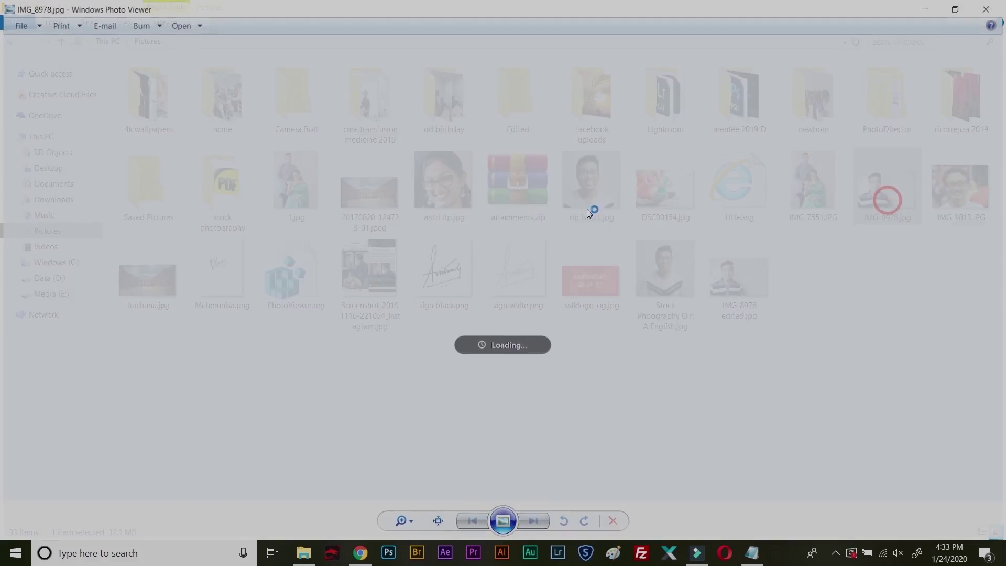
{"action": "scroll", "coordinate": [414, 231], "scroll_direction": "up", "scroll_amount": 5}
{"action": "scroll", "coordinate": [346, 212], "scroll_direction": "down", "scroll_amount": 1}
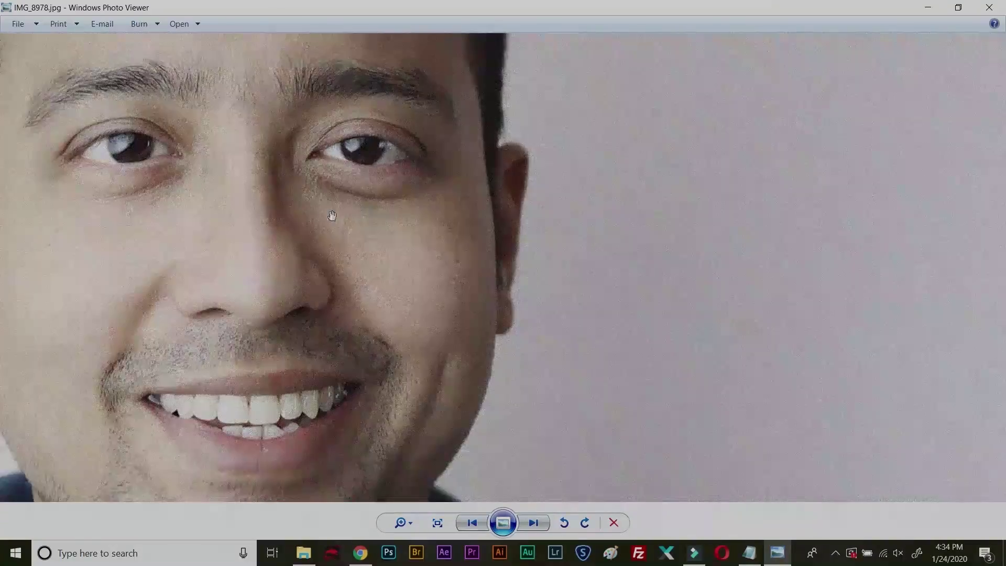
{"action": "scroll", "coordinate": [422, 146], "scroll_direction": "down", "scroll_amount": 2}
{"action": "scroll", "coordinate": [426, 157], "scroll_direction": "up", "scroll_amount": 3}
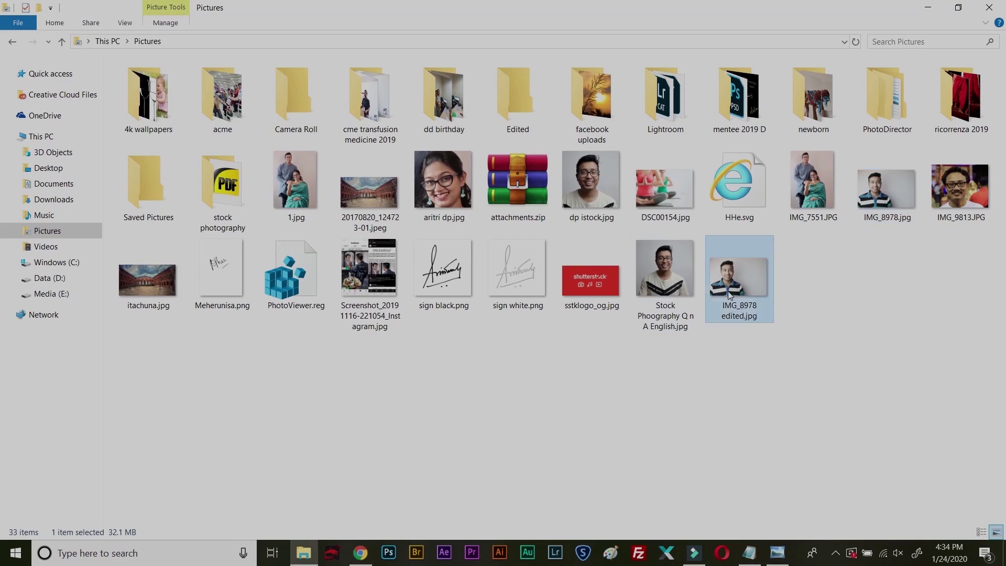
Step: Open IMG_8978 edited.jpg and zoom in and out to compare it with the original
{"action": "double_click", "coordinate": [730, 291]}
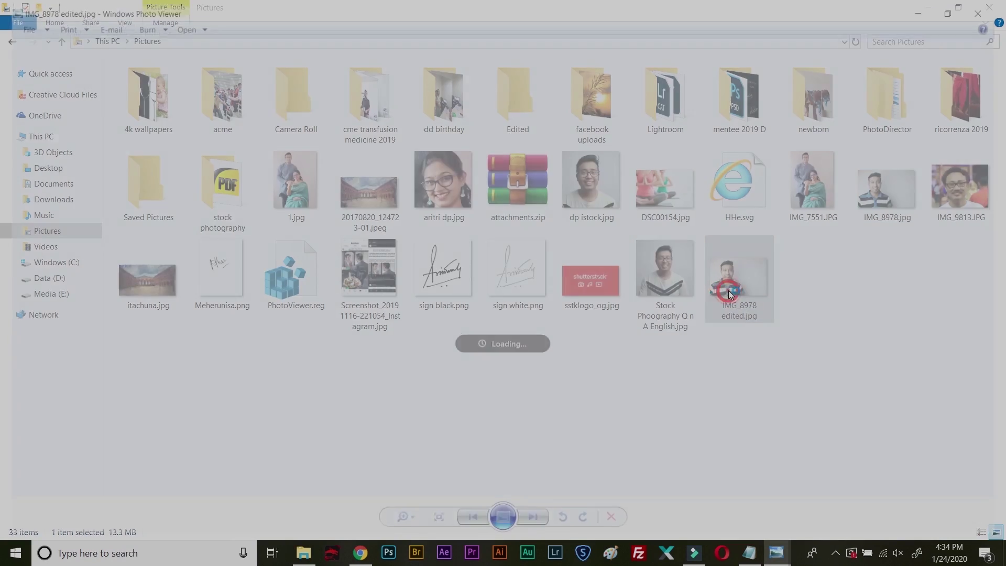
{"action": "scroll", "coordinate": [382, 209], "scroll_direction": "up", "scroll_amount": 5}
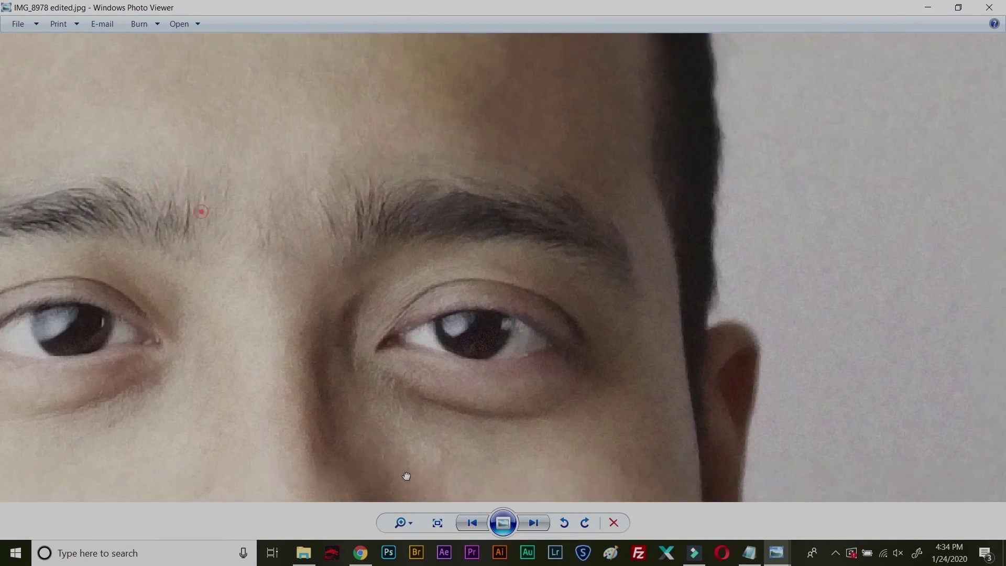
{"action": "scroll", "coordinate": [406, 476], "scroll_direction": "down", "scroll_amount": 3}
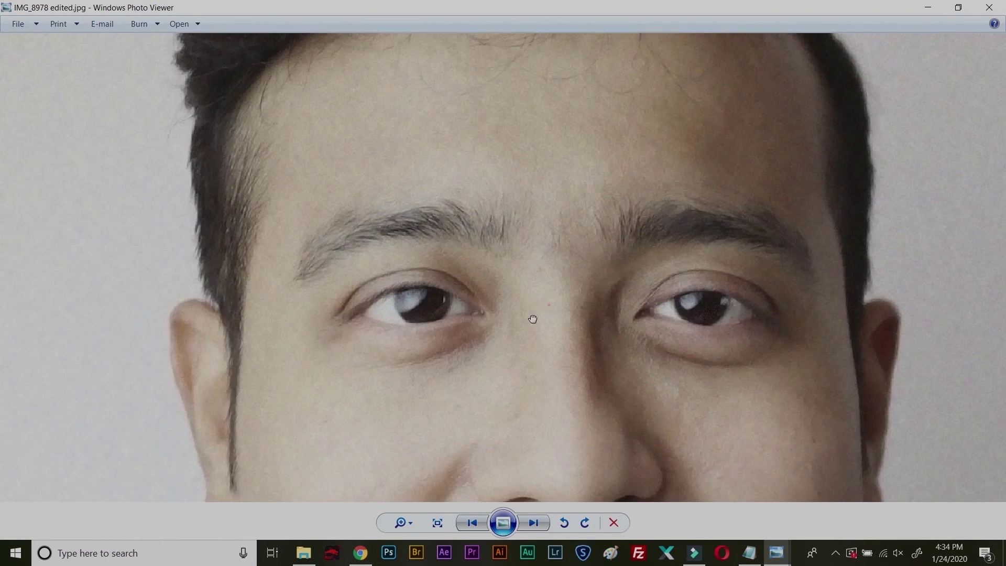
{"action": "scroll", "coordinate": [533, 319], "scroll_direction": "down", "scroll_amount": 4}
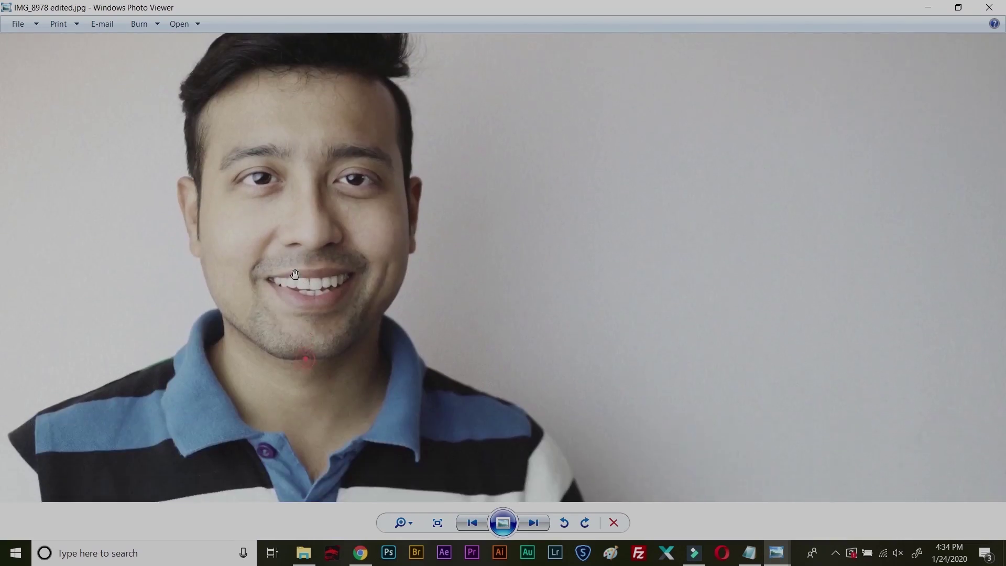
{"action": "scroll", "coordinate": [295, 274], "scroll_direction": "up", "scroll_amount": 2}
{"action": "scroll", "coordinate": [335, 298], "scroll_direction": "down", "scroll_amount": 1}
{"action": "scroll", "coordinate": [377, 320], "scroll_direction": "up", "scroll_amount": 1}
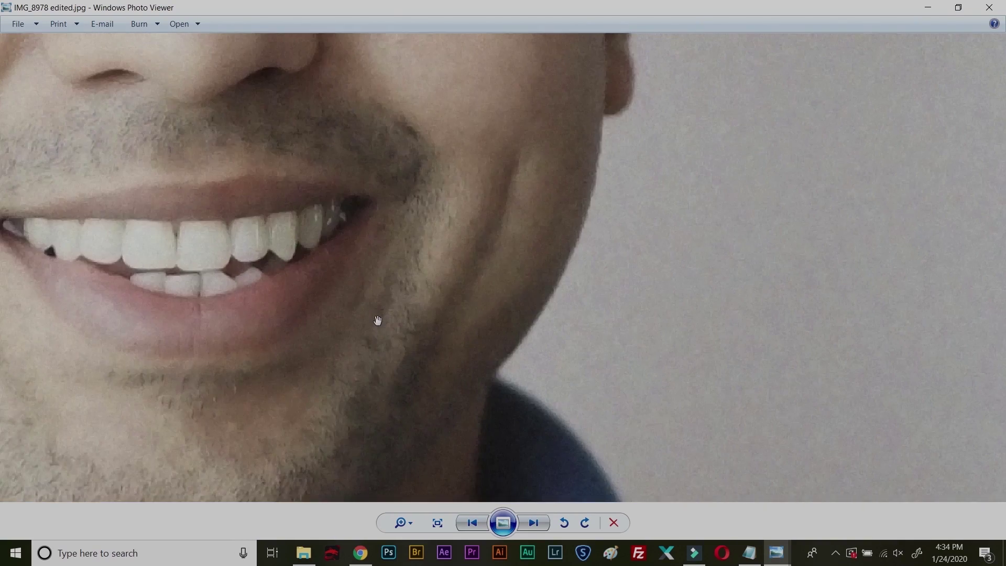
{"action": "scroll", "coordinate": [377, 320], "scroll_direction": "down", "scroll_amount": 1}
Step: Inspect the edited portrait's eyes and mouth up close, then zoom back out to the whole image
{"action": "left_click_drag", "start_coordinate": [387, 165], "coordinate": [337, 254]}
{"action": "scroll", "coordinate": [357, 201], "scroll_direction": "up", "scroll_amount": 1}
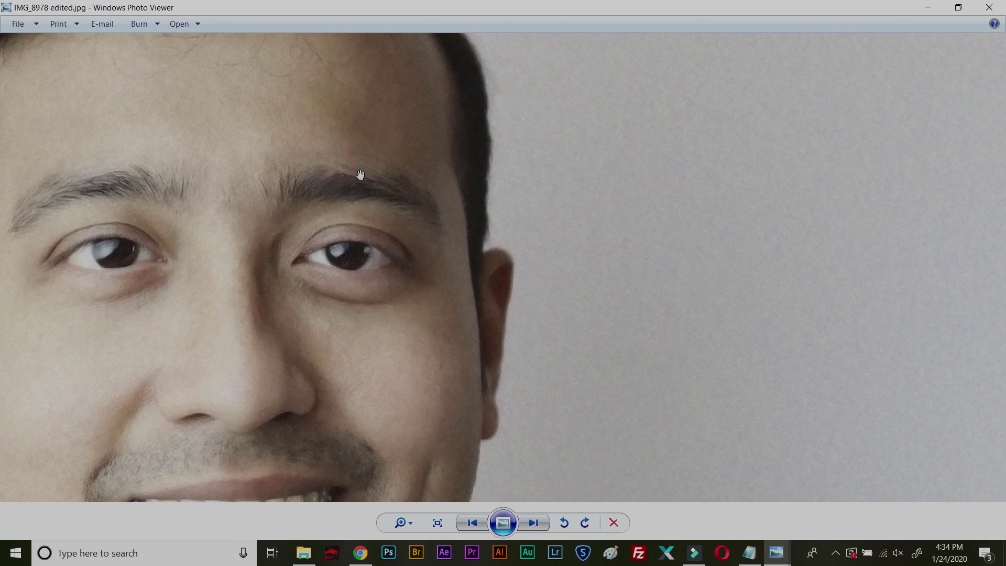
{"action": "scroll", "coordinate": [359, 175], "scroll_direction": "down", "scroll_amount": 1}
{"action": "scroll", "coordinate": [360, 192], "scroll_direction": "down", "scroll_amount": 2}
{"action": "scroll", "coordinate": [366, 191], "scroll_direction": "down", "scroll_amount": 1}
{"action": "scroll", "coordinate": [390, 188], "scroll_direction": "up", "scroll_amount": 3}
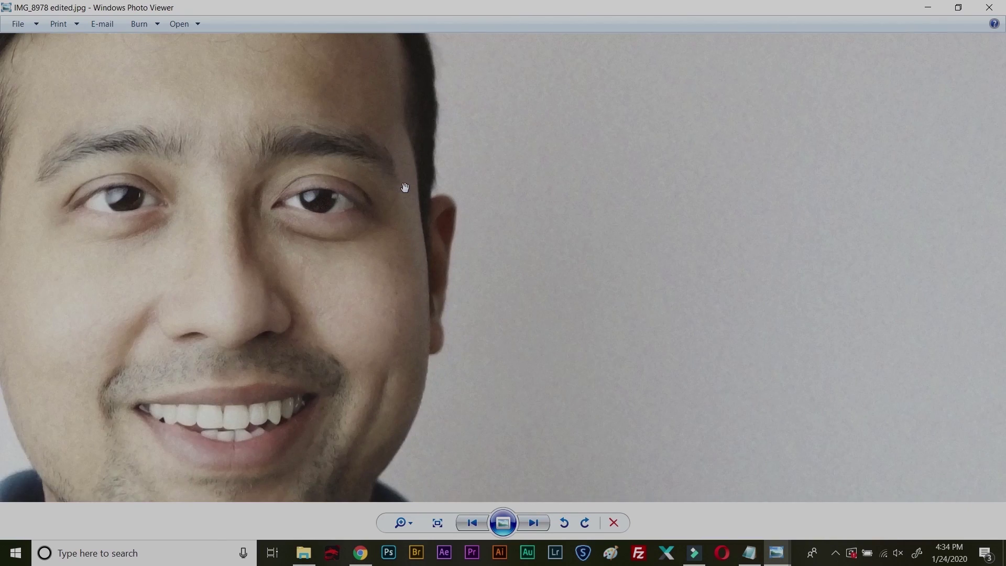
{"action": "scroll", "coordinate": [399, 189], "scroll_direction": "down", "scroll_amount": 3}
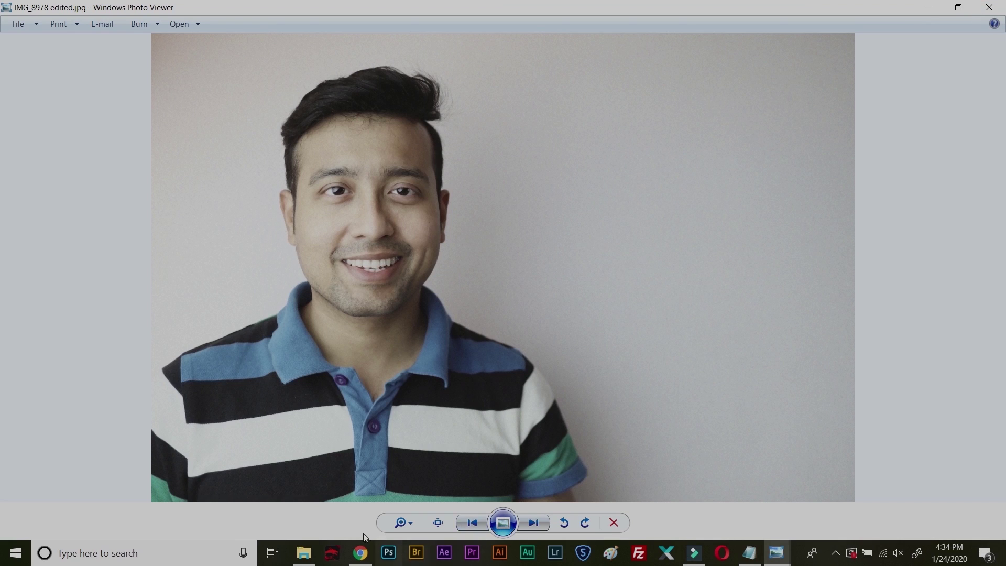
Step: Look over the Shutterstock listing of the portrait, then close the viewer showing the edited copy
{"action": "left_click", "coordinate": [358, 554]}
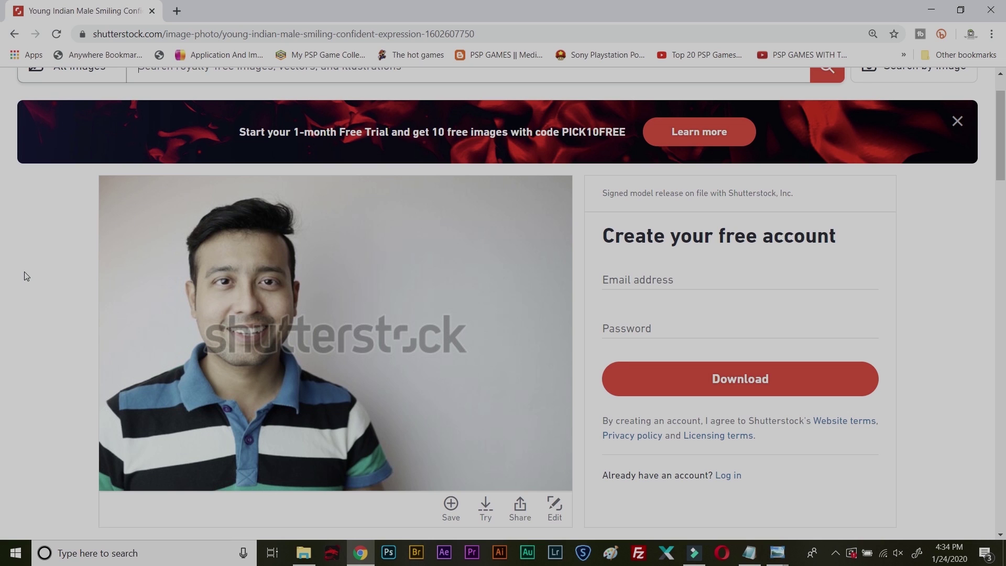
{"action": "scroll", "coordinate": [26, 276], "scroll_direction": "up", "scroll_amount": 2}
{"action": "scroll", "coordinate": [26, 276], "scroll_direction": "down", "scroll_amount": 5}
{"action": "scroll", "coordinate": [26, 276], "scroll_direction": "up", "scroll_amount": 5}
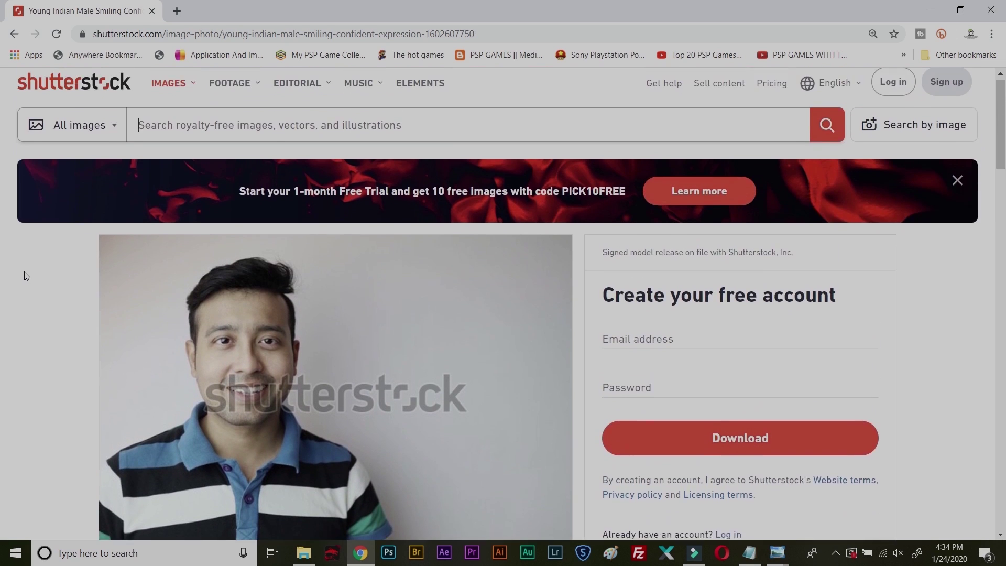
{"action": "scroll", "coordinate": [26, 276], "scroll_direction": "down", "scroll_amount": 1}
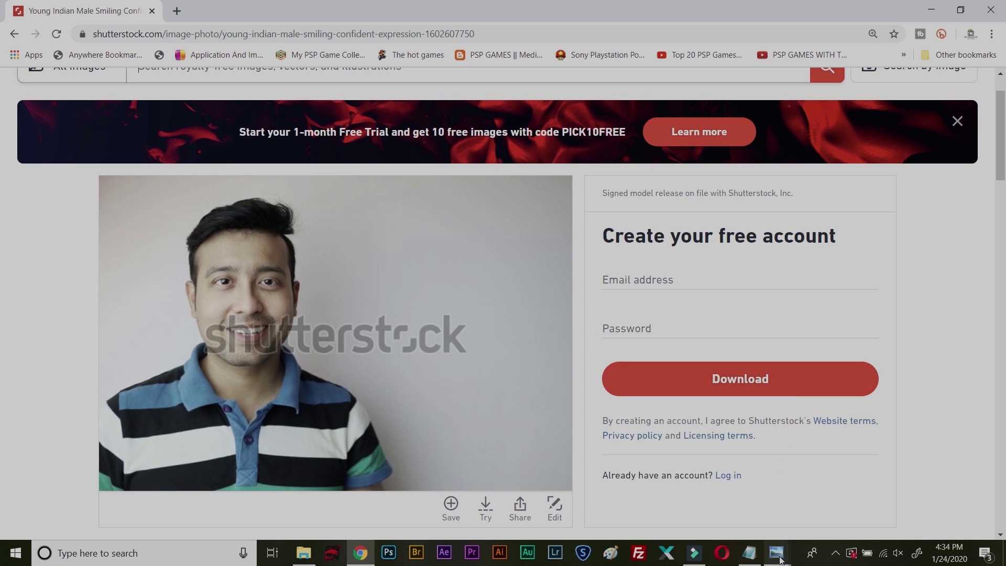
{"action": "mouse_move", "coordinate": [776, 553]}
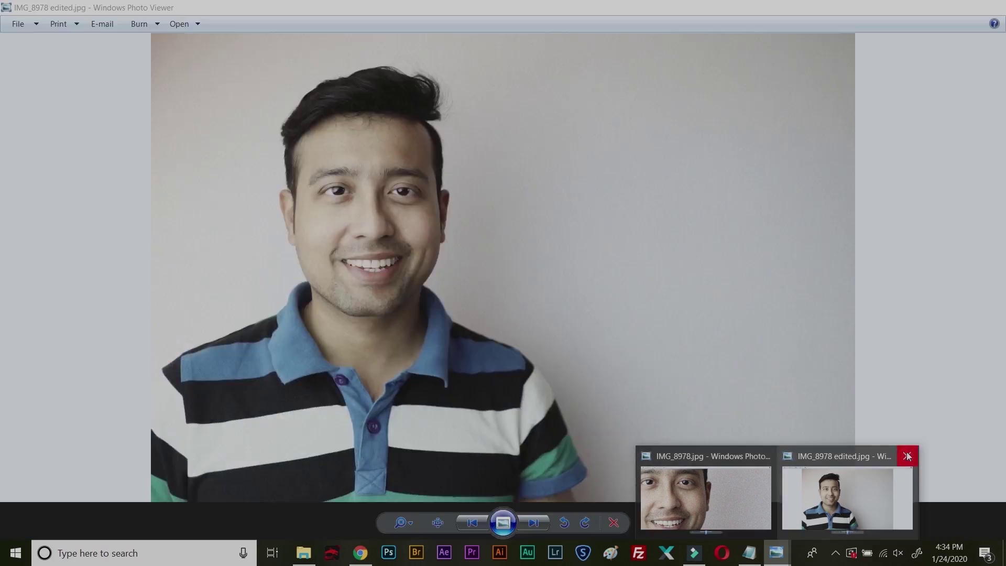
{"action": "left_click", "coordinate": [907, 456]}
Step: Bring back the original IMG_8978.jpg viewer and fit the photo to the window
{"action": "left_click", "coordinate": [758, 477]}
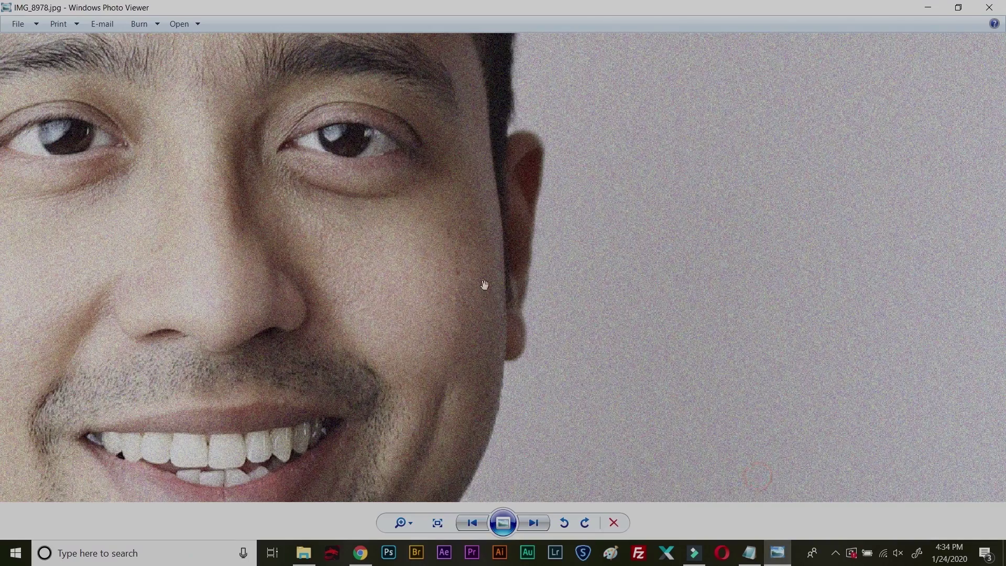
{"action": "scroll", "coordinate": [487, 276], "scroll_direction": "down", "scroll_amount": 4}
{"action": "scroll", "coordinate": [367, 219], "scroll_direction": "up", "scroll_amount": 4}
{"action": "scroll", "coordinate": [367, 219], "scroll_direction": "down", "scroll_amount": 4}
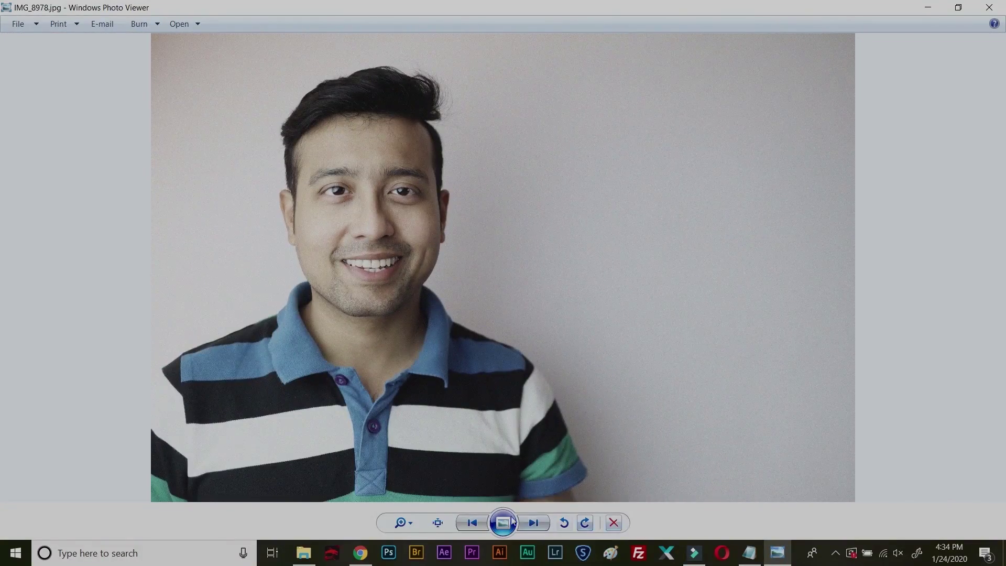
Step: Flip repeatedly between the Shutterstock listing and the original photo to compare them
{"action": "left_click", "coordinate": [366, 555]}
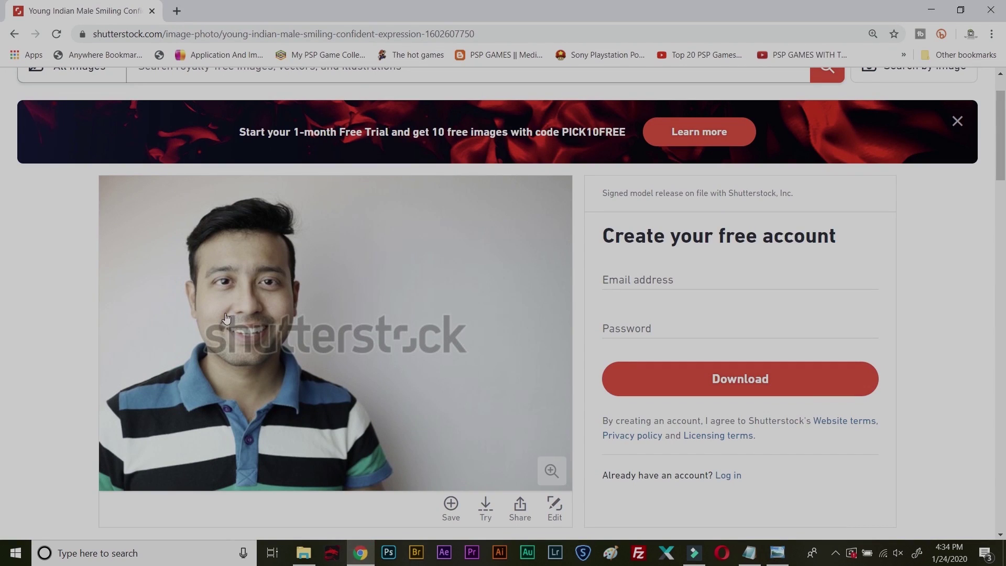
{"action": "left_click", "coordinate": [360, 555]}
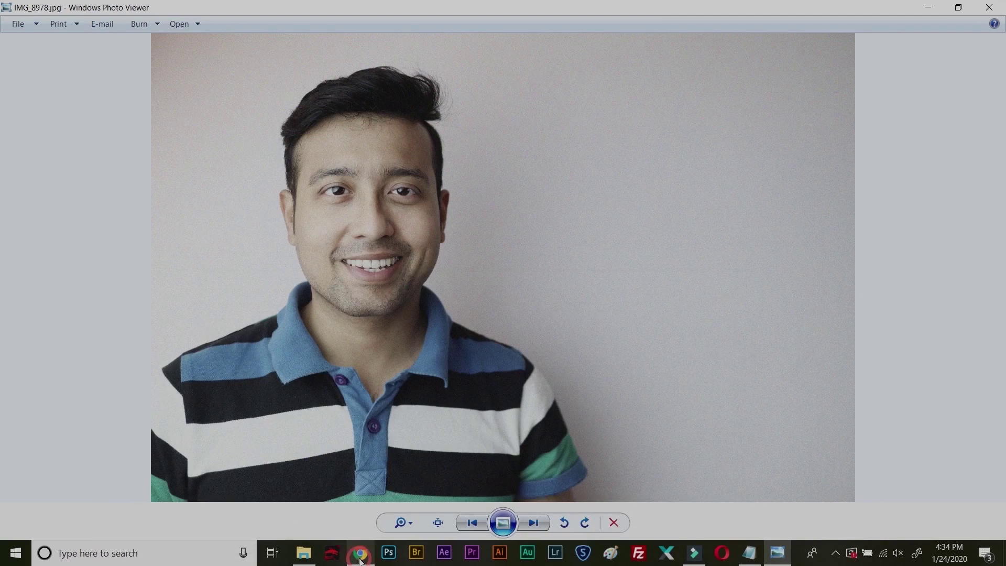
{"action": "left_click", "coordinate": [360, 555]}
{"action": "left_click", "coordinate": [360, 556]}
{"action": "left_click", "coordinate": [361, 555]}
Step: Minimise Chrome to reveal the original IMG_8978.jpg in Windows Photo Viewer
{"action": "left_click", "coordinate": [359, 560]}
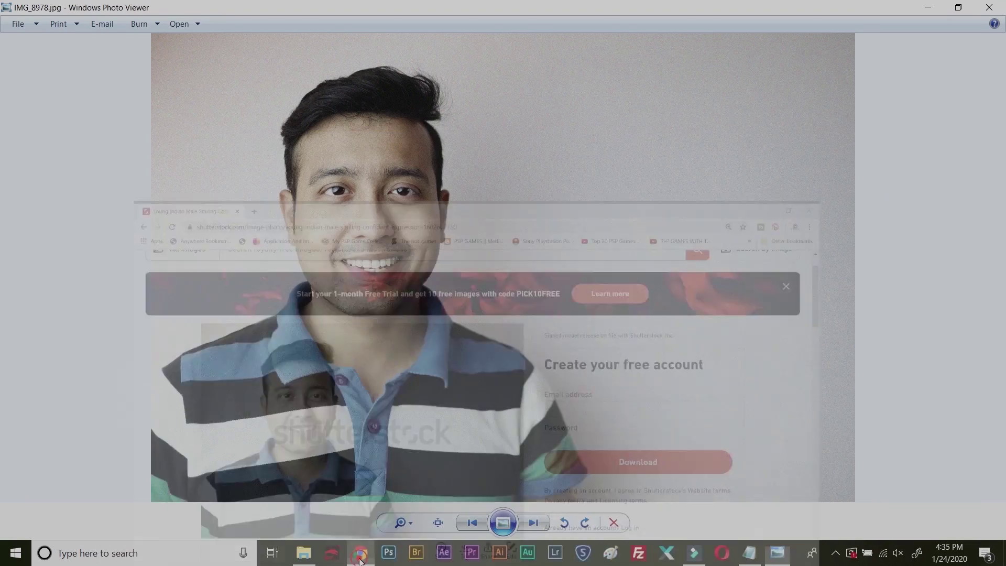